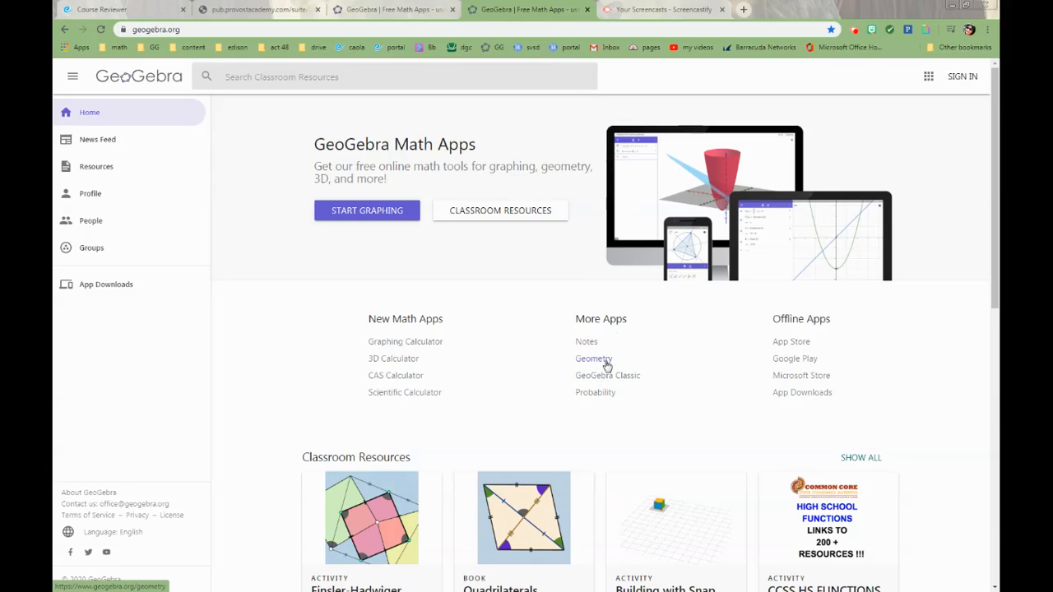
# Open the Geometry app and look through its complete set of construction tools, from basic to advanced.
pyautogui.click(605, 363)
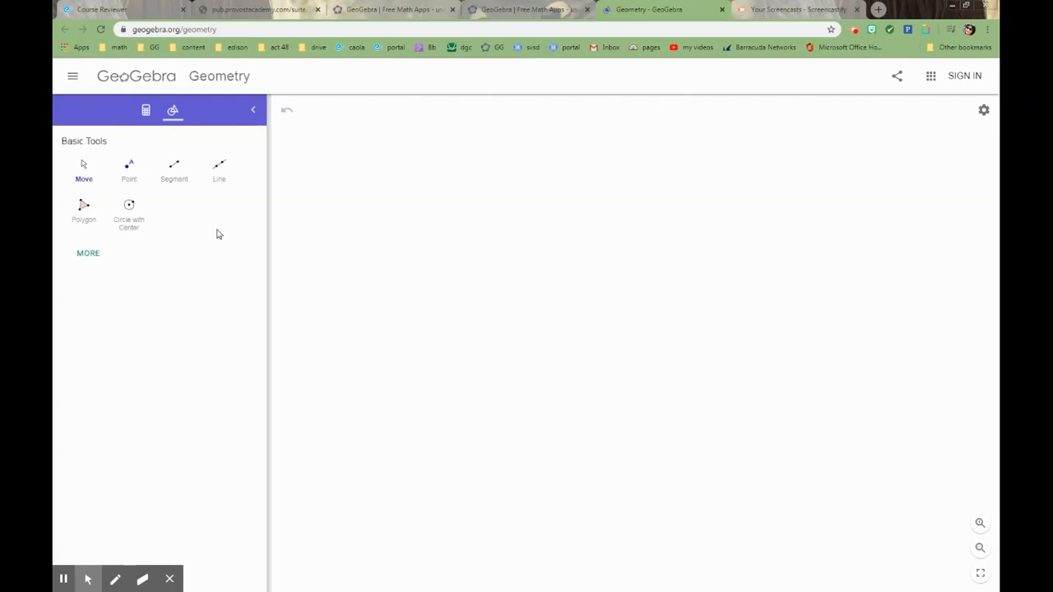
pyautogui.click(95, 256)
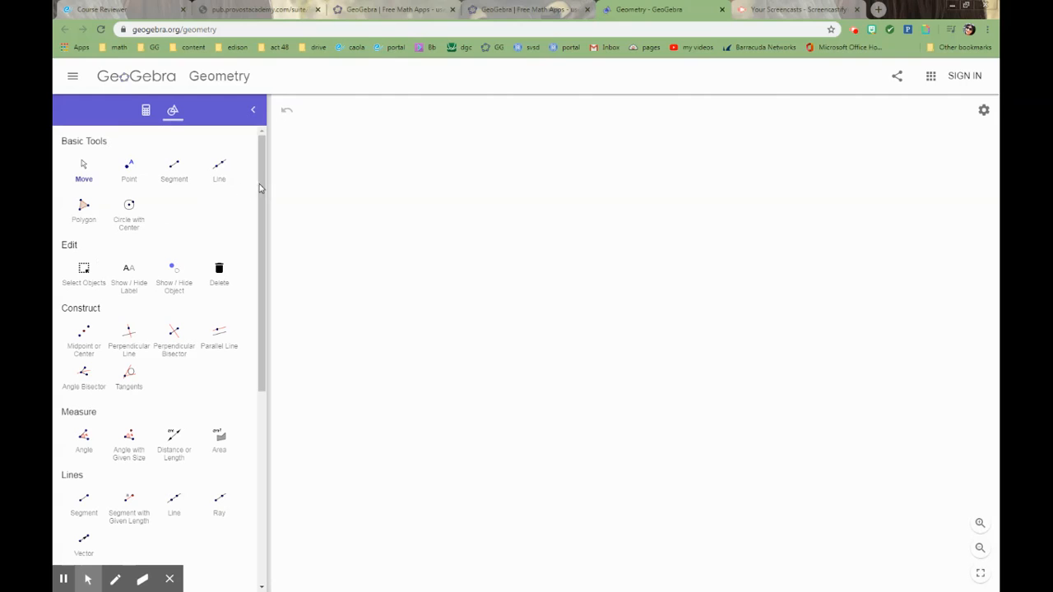
pyautogui.moveTo(263, 187); pyautogui.dragTo(249, 433)
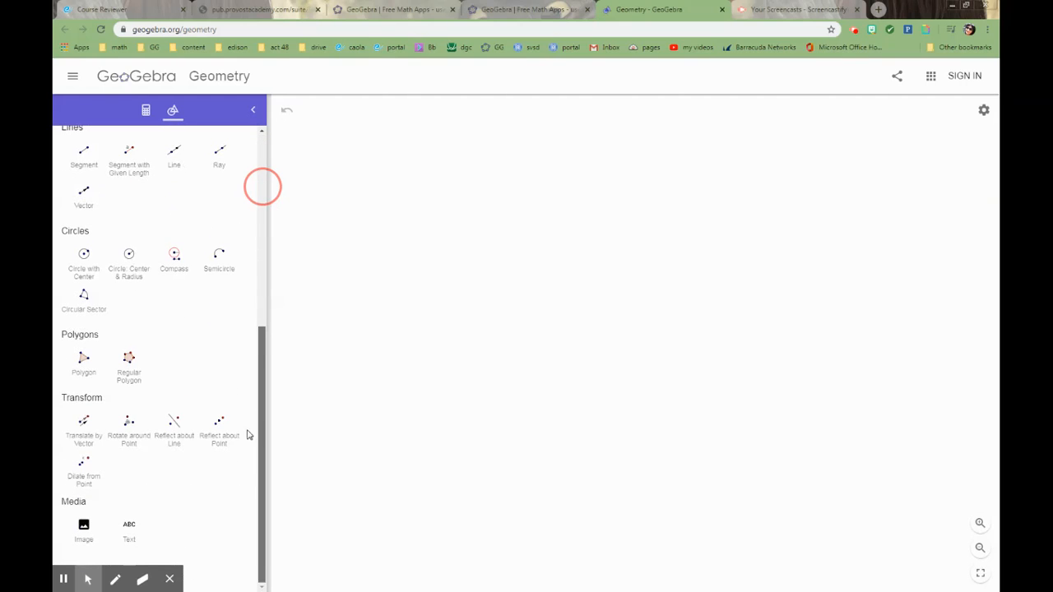
pyautogui.click(169, 580)
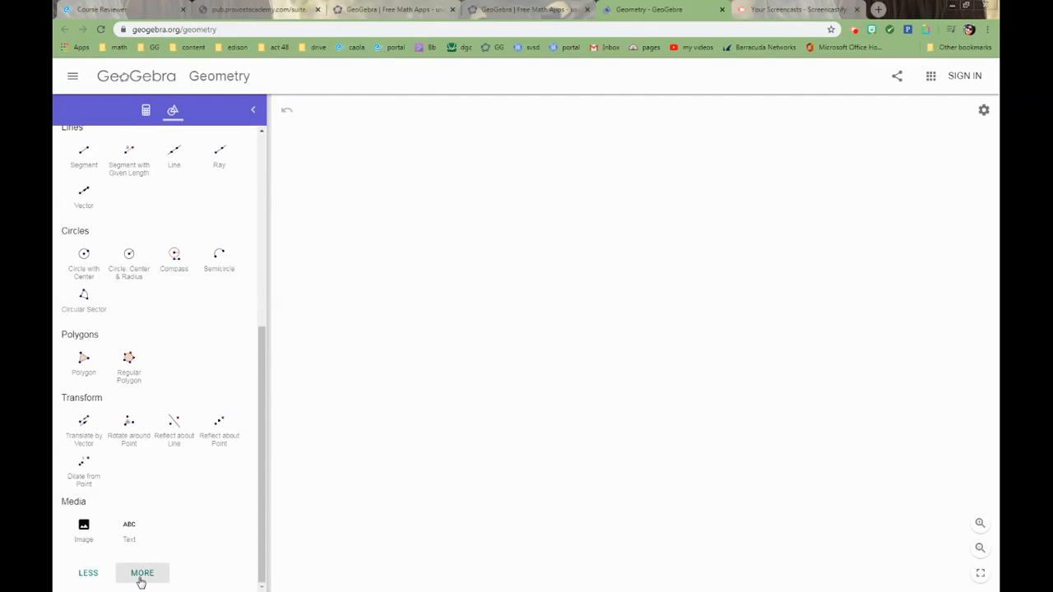
pyautogui.click(141, 578)
pyautogui.moveTo(260, 329); pyautogui.dragTo(253, 508)
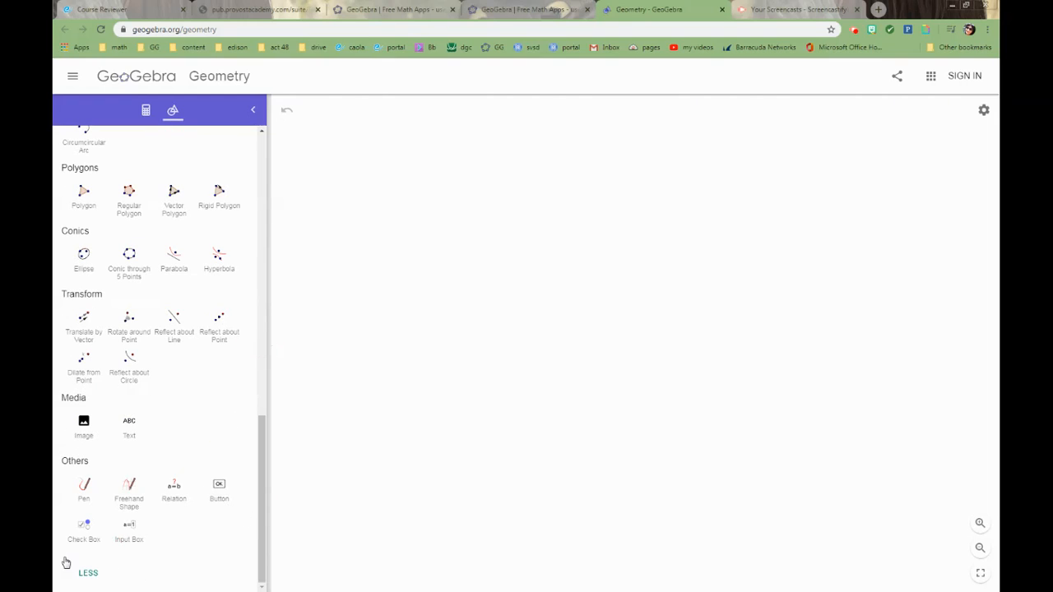
pyautogui.click(88, 574)
pyautogui.click(87, 574)
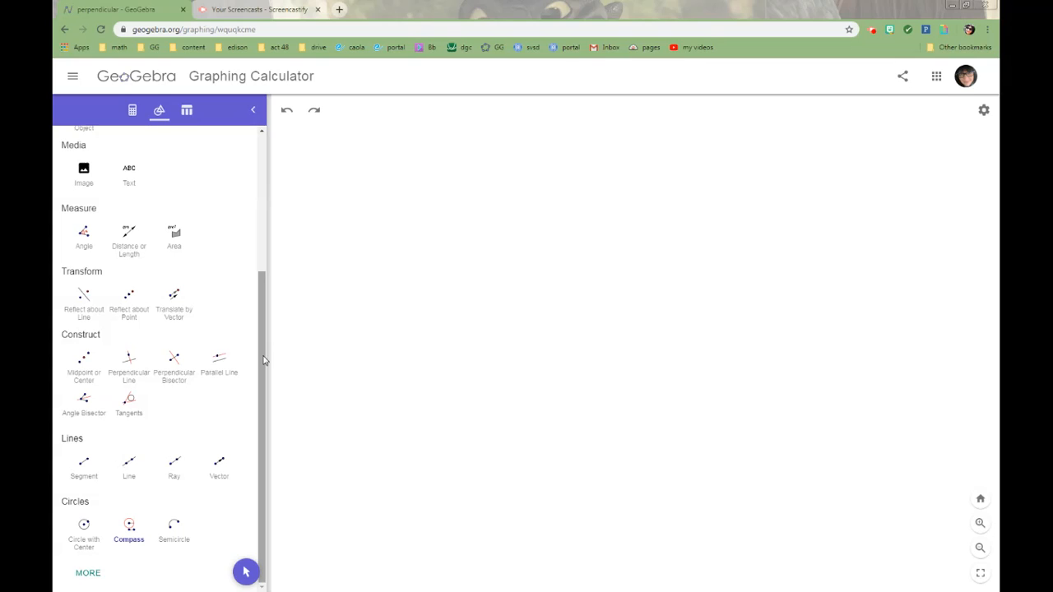
# Draw an acute angle from two rays sharing one vertex, one nearly horizontal and the other rising to the right.
pyautogui.click(172, 466)
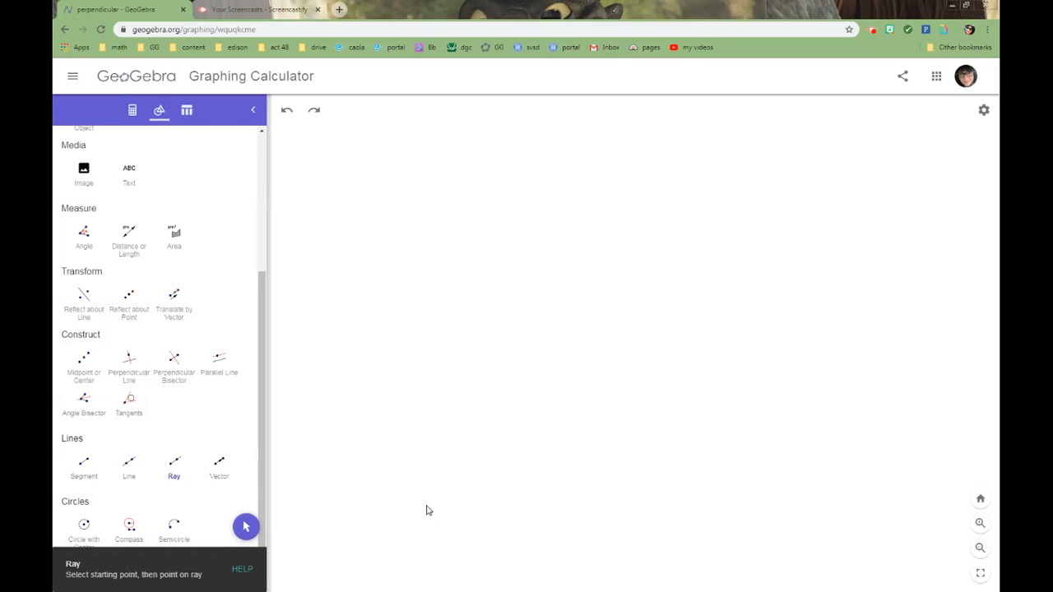
pyautogui.click(484, 502)
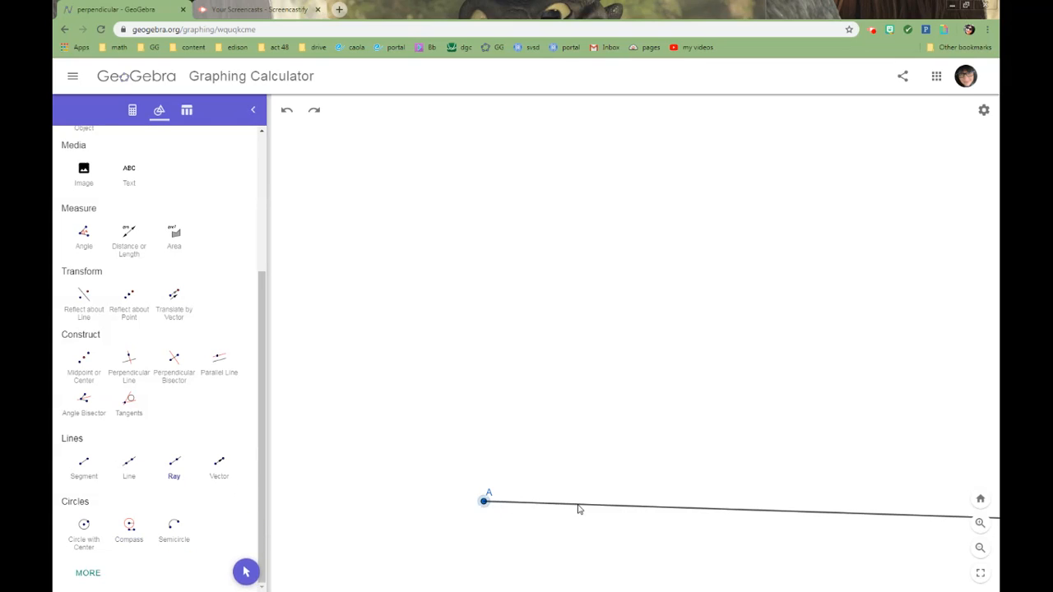
pyautogui.click(786, 509)
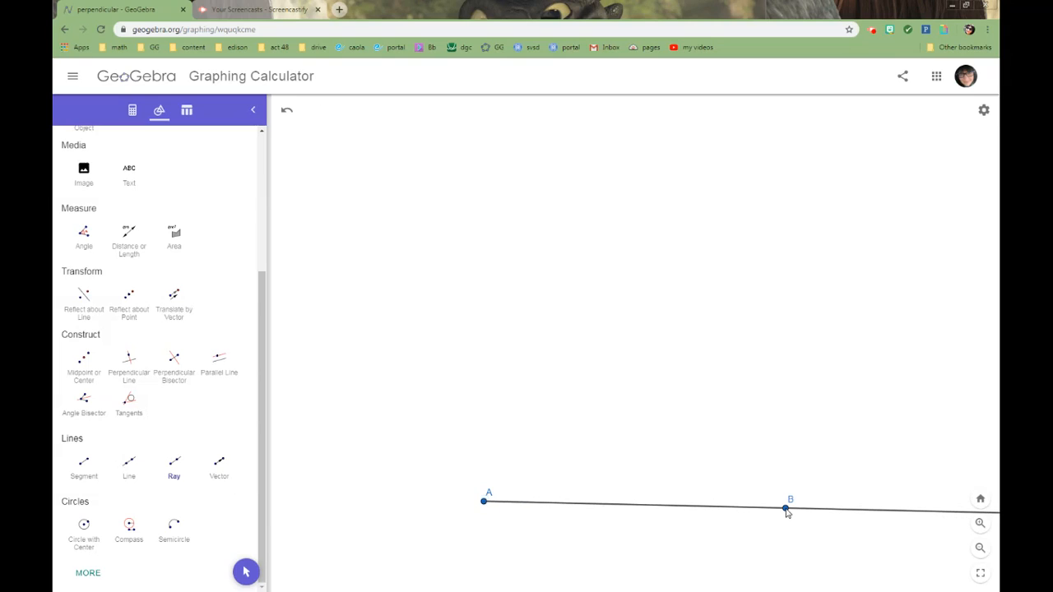
pyautogui.click(486, 505)
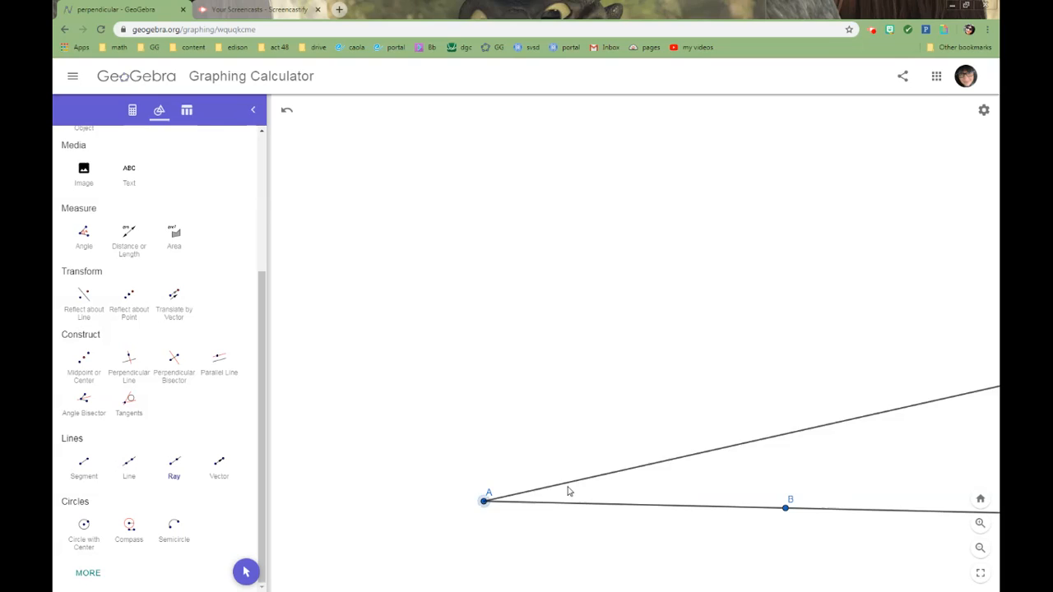
pyautogui.click(738, 429)
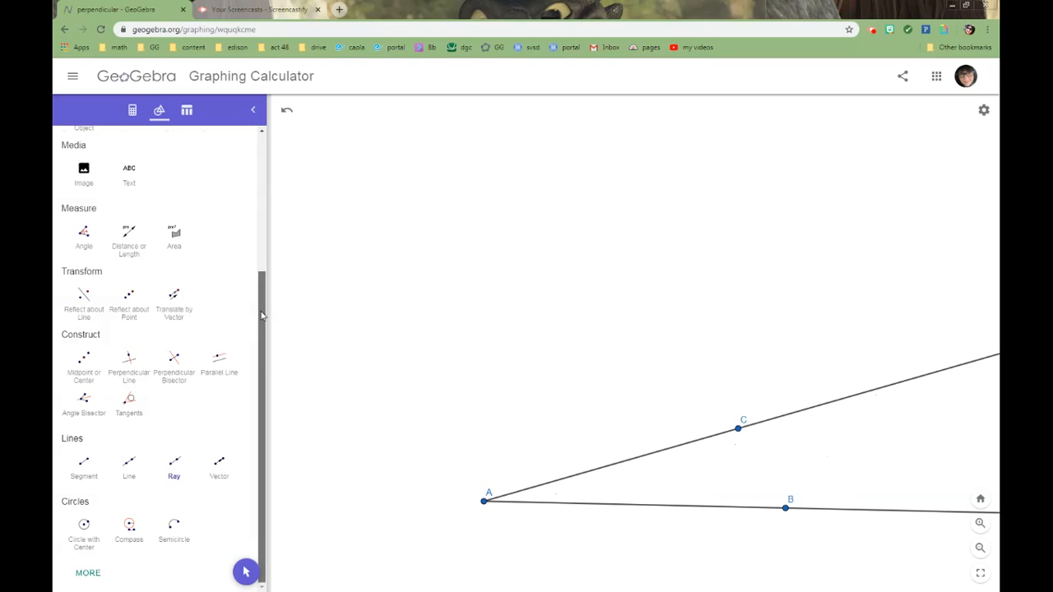
# Hide points B and C on the two sides of the angle.
pyautogui.scroll(3, 124, 263)
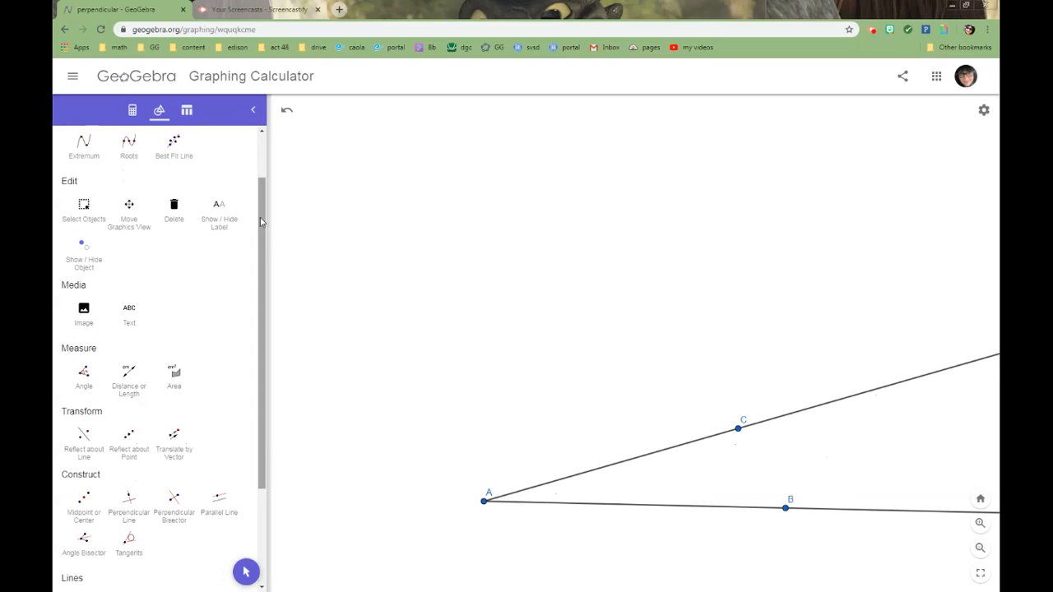
pyautogui.click(86, 251)
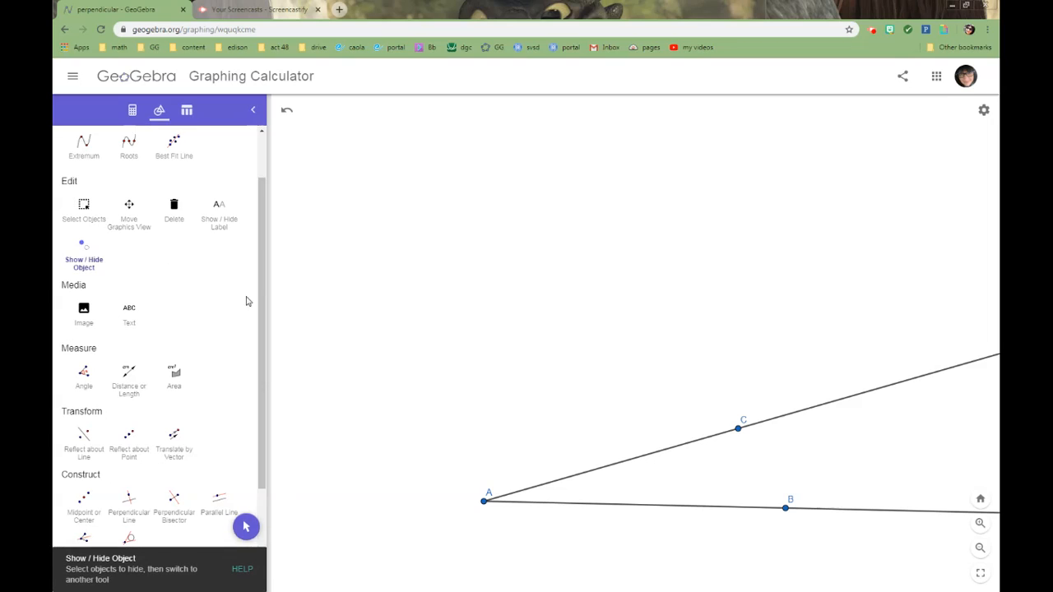
pyautogui.click(736, 430)
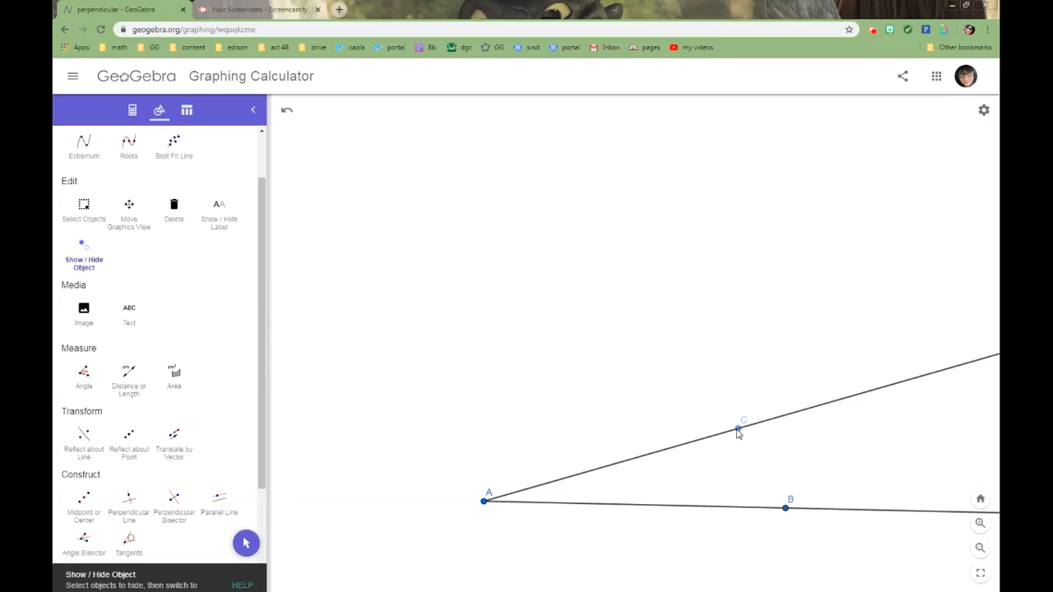
pyautogui.click(787, 509)
pyautogui.click(246, 572)
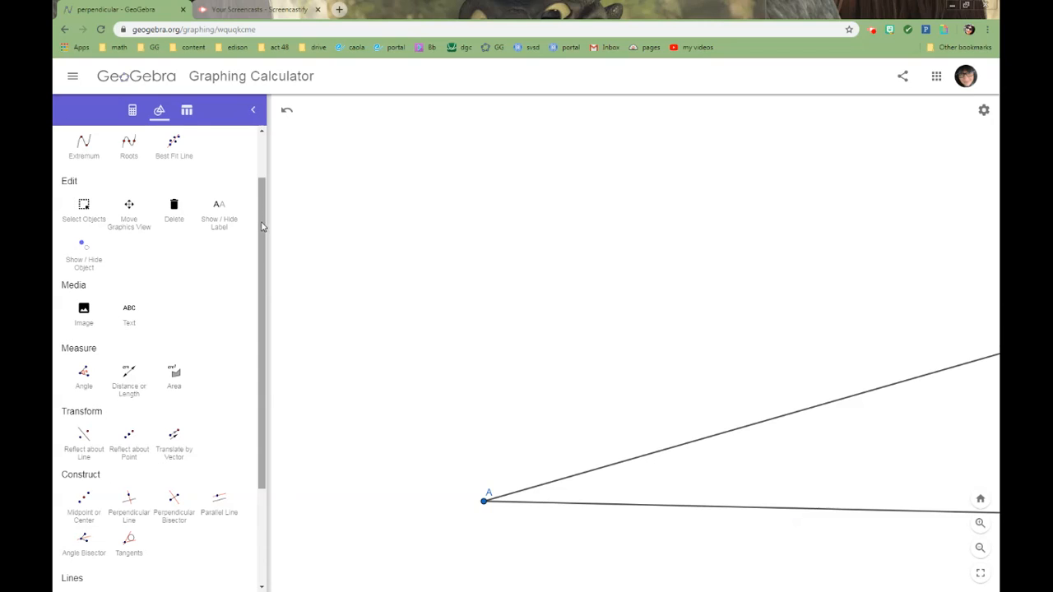
# Draw a separate, nearly horizontal ray above the angle, starting to the left of vertex A.
pyautogui.moveTo(263, 227); pyautogui.dragTo(253, 367)
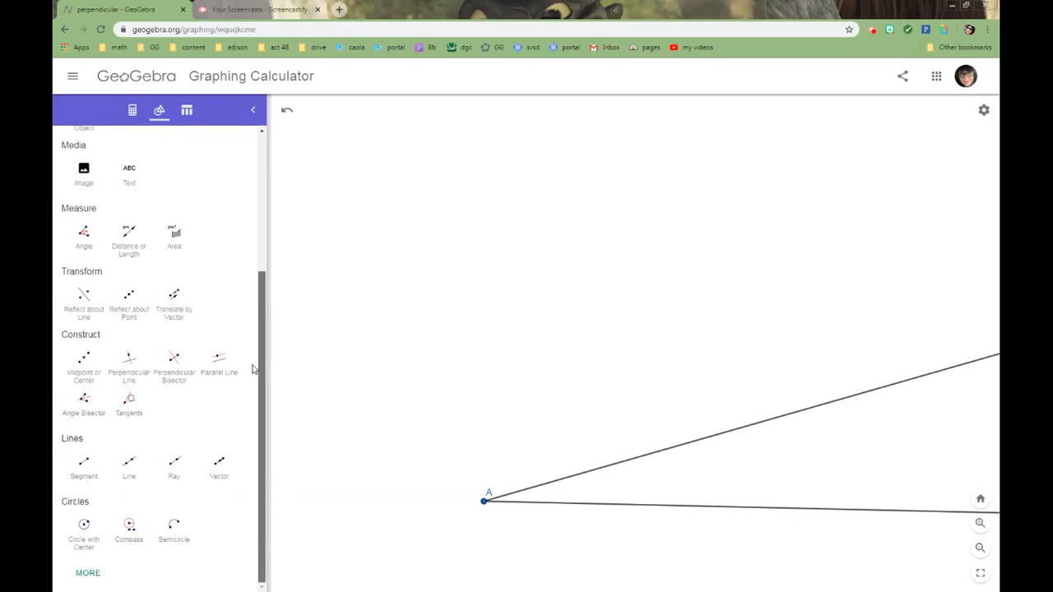
pyautogui.click(175, 466)
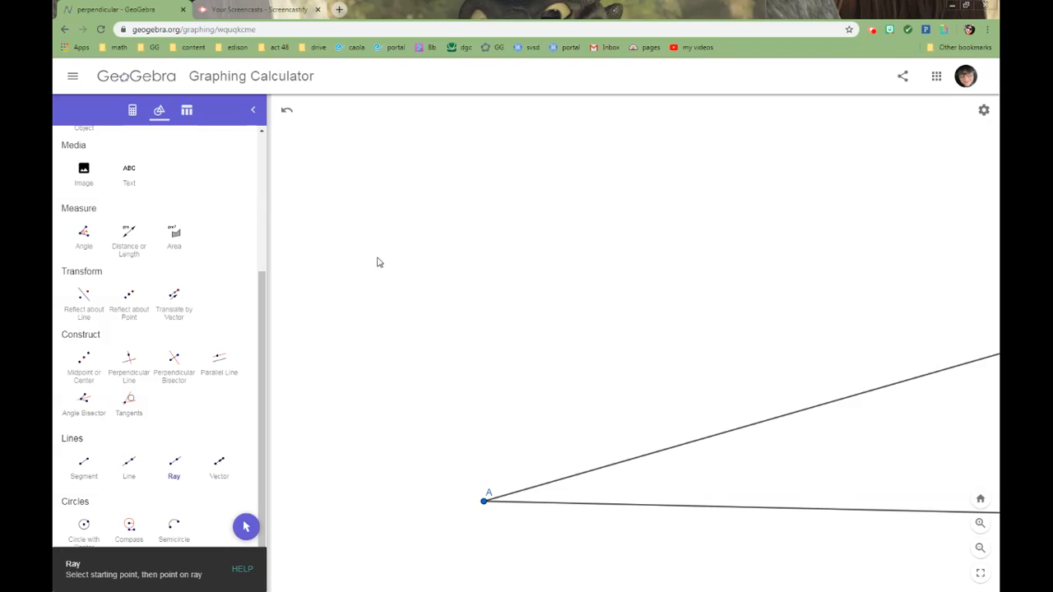
pyautogui.click(337, 277)
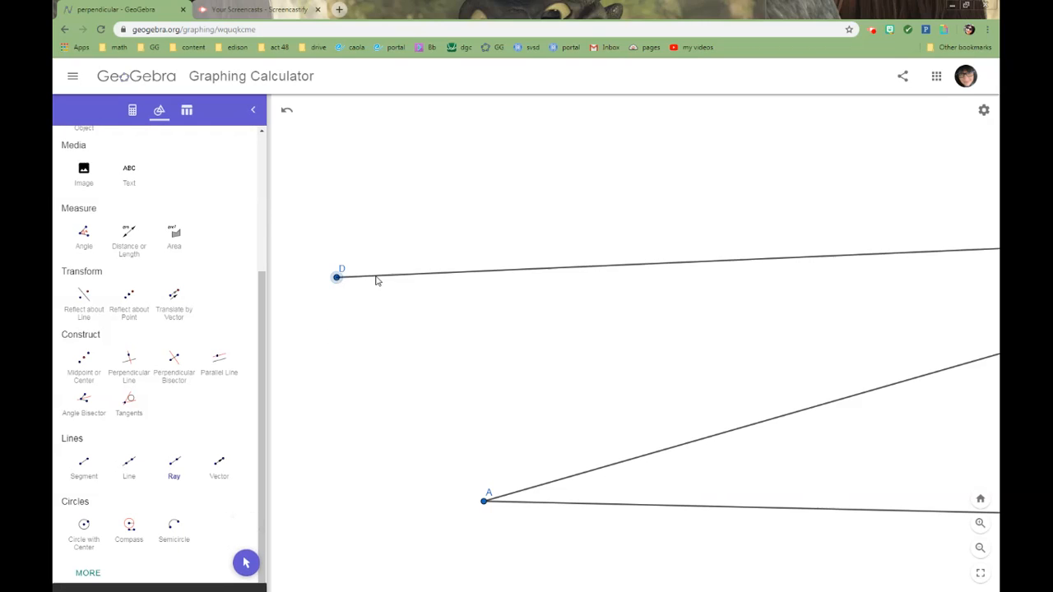
pyautogui.click(637, 274)
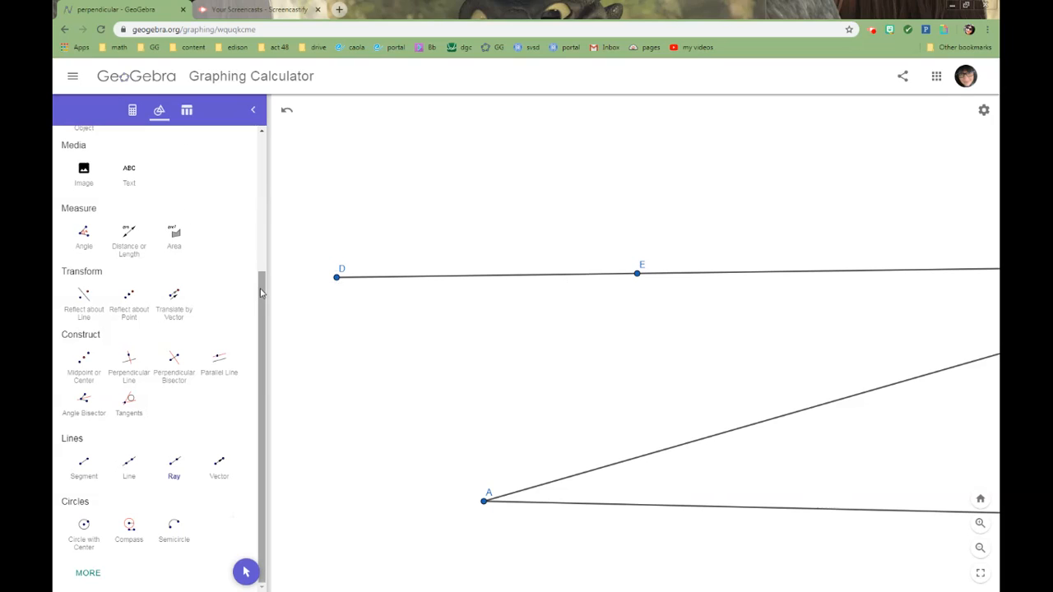
# Hide point E on the upper ray.
pyautogui.moveTo(261, 292); pyautogui.dragTo(261, 206)
pyautogui.click(84, 238)
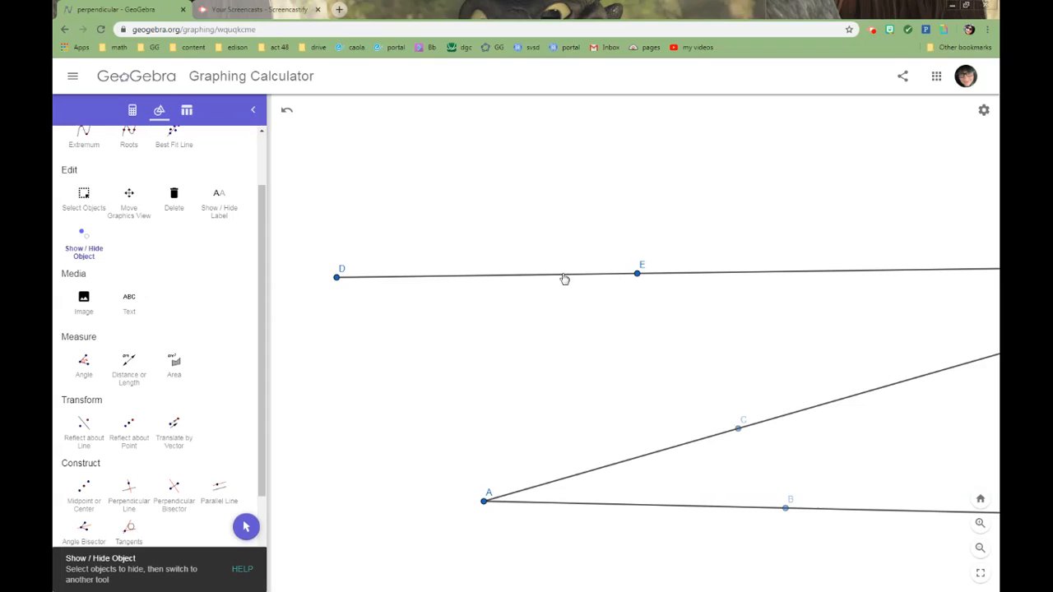
pyautogui.click(637, 275)
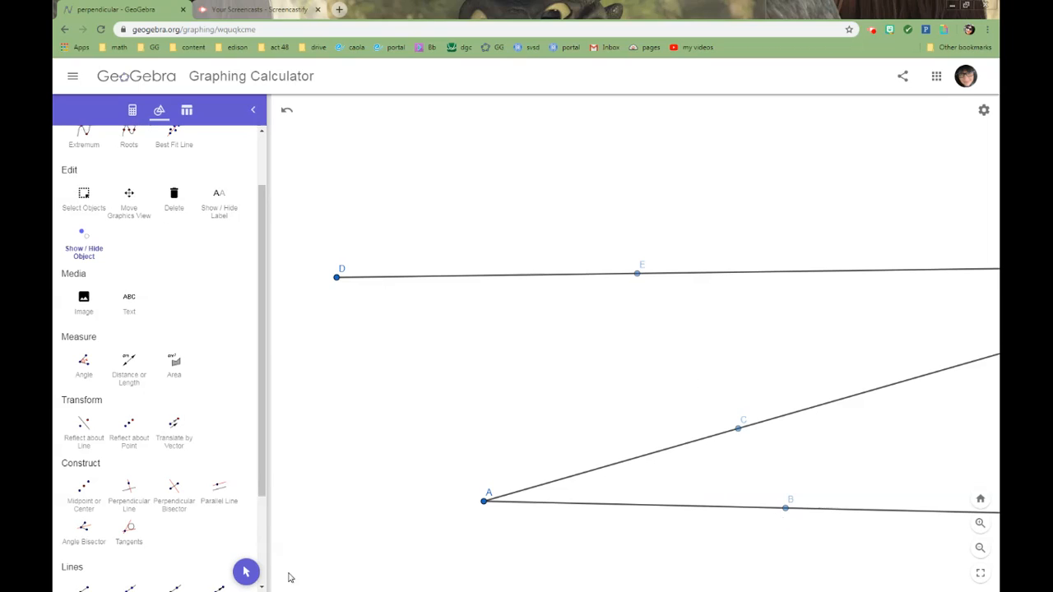
pyautogui.click(245, 573)
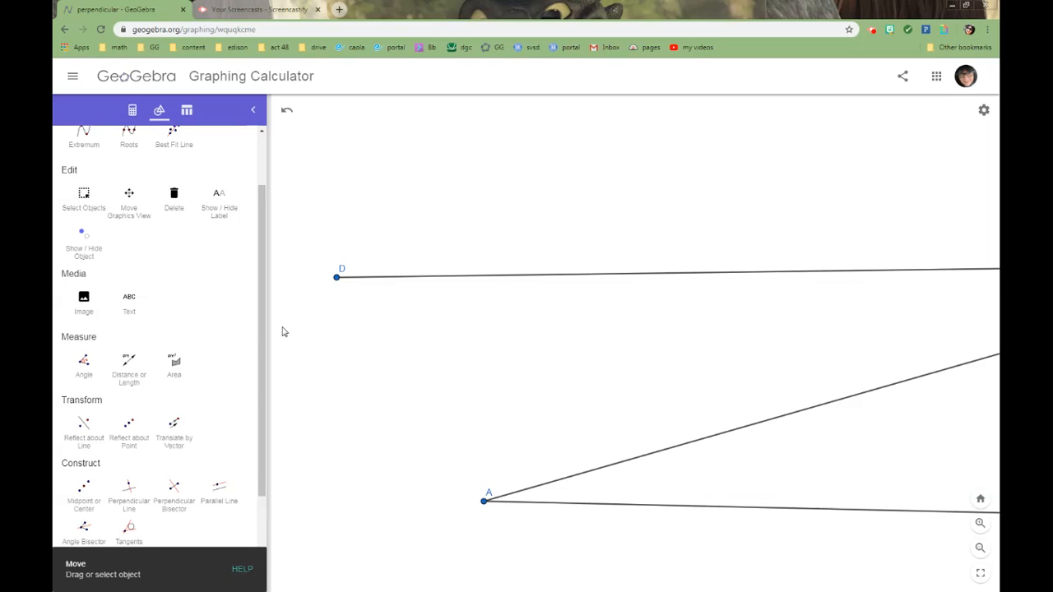
# Draw a circle centred on vertex A that crosses both sides of the angle, with its defining point just below the lower ray.
pyautogui.moveTo(264, 359); pyautogui.dragTo(268, 516)
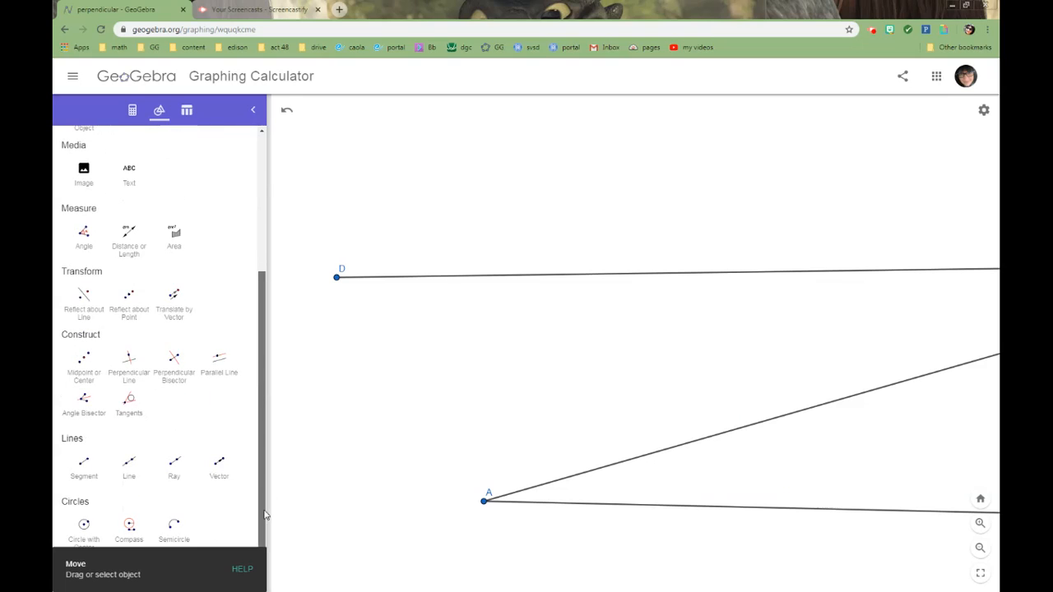
pyautogui.click(85, 529)
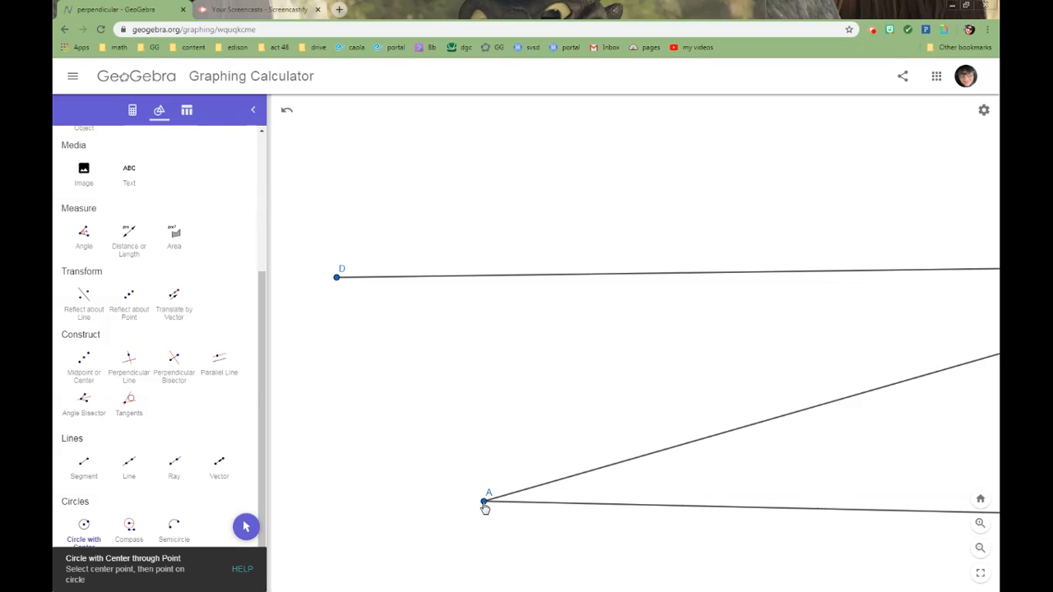
pyautogui.click(485, 503)
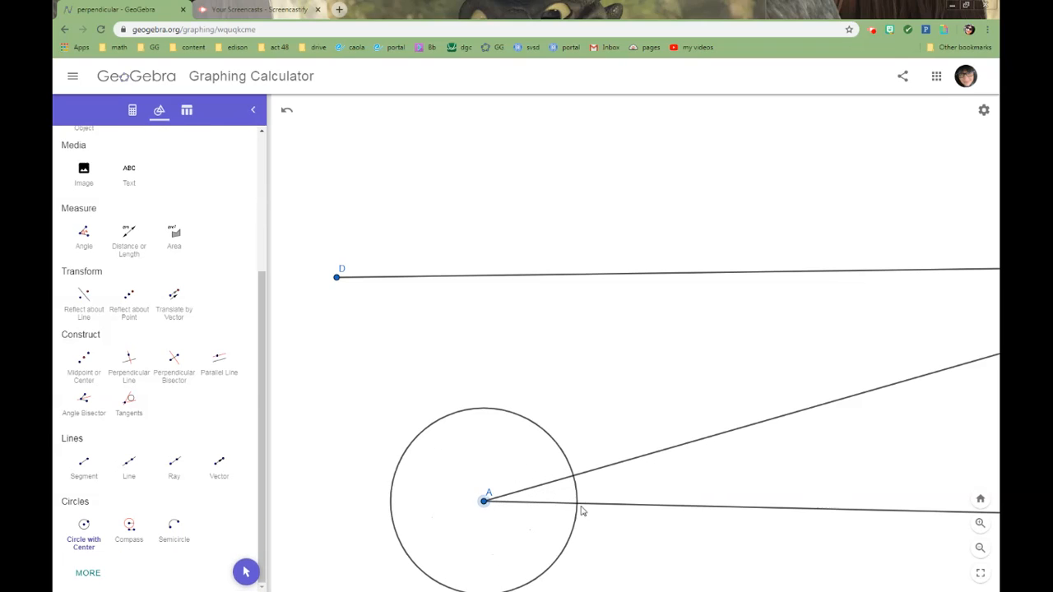
pyautogui.click(582, 538)
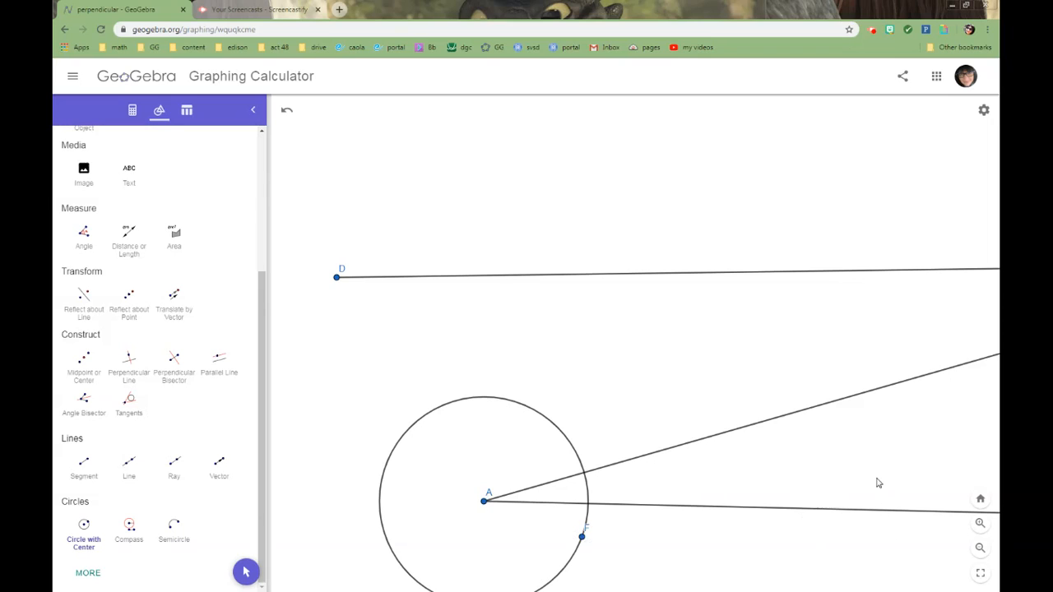
pyautogui.scroll(-1, 876, 487)
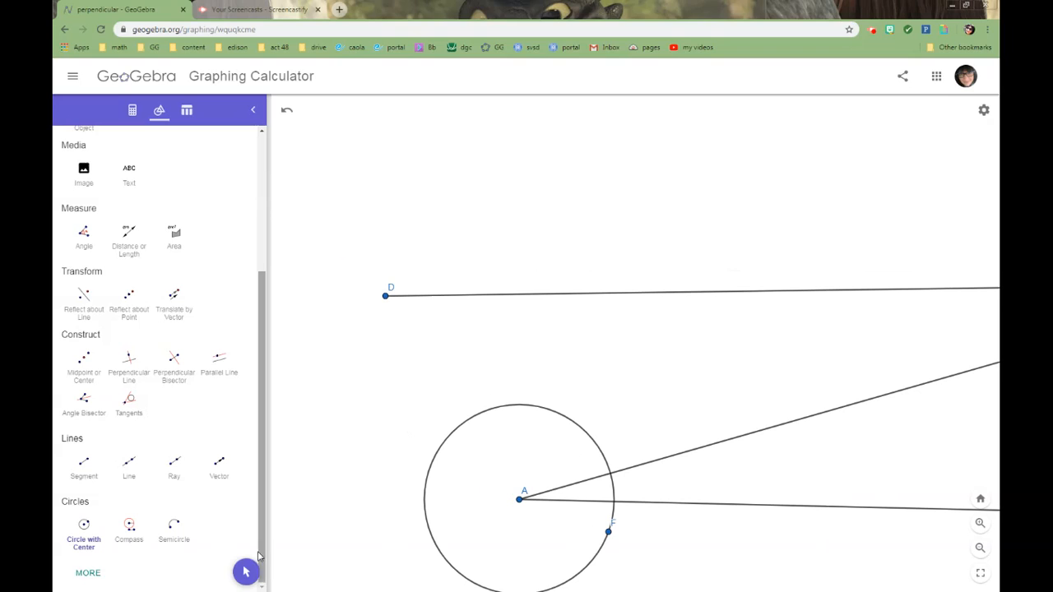
pyautogui.press('Escape')
# Mark the intersection points of the circle around A with the upper and lower rays of the angle.
pyautogui.moveTo(641, 357); pyautogui.dragTo(618, 255)
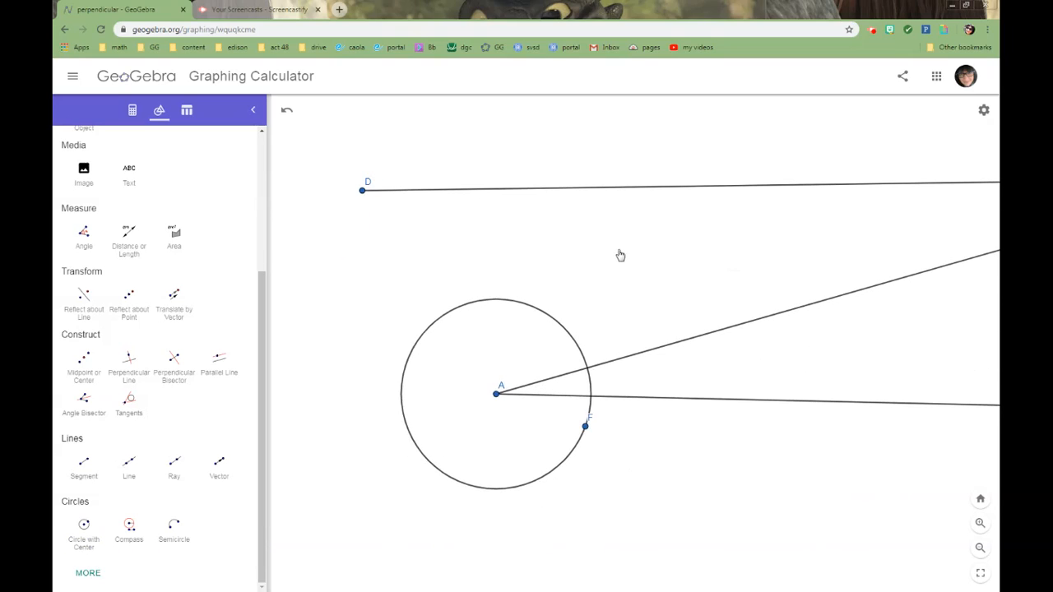
pyautogui.scroll(-2, 620, 559)
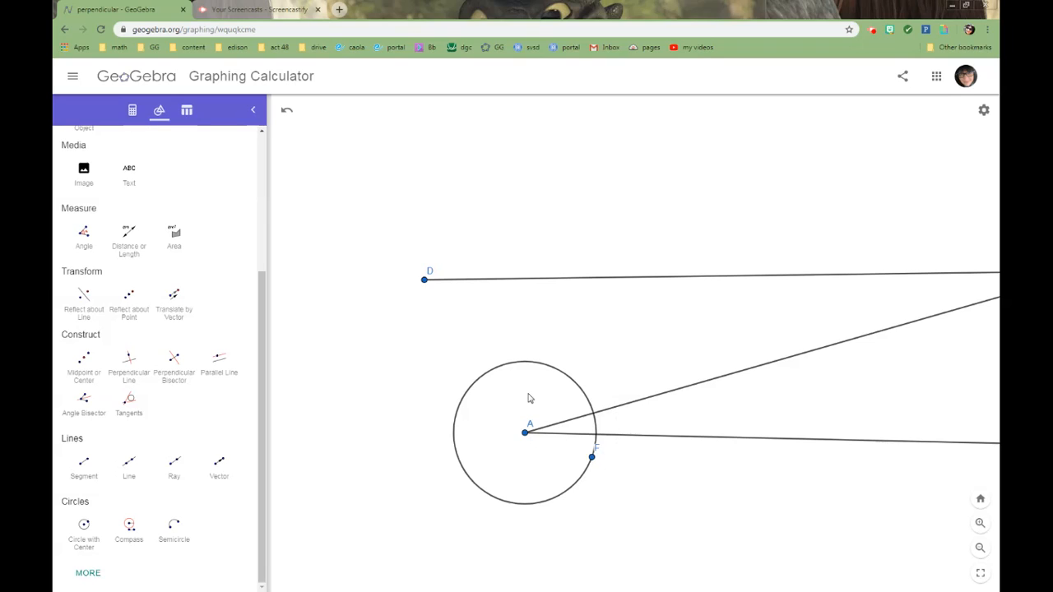
pyautogui.scroll(3, 263, 313)
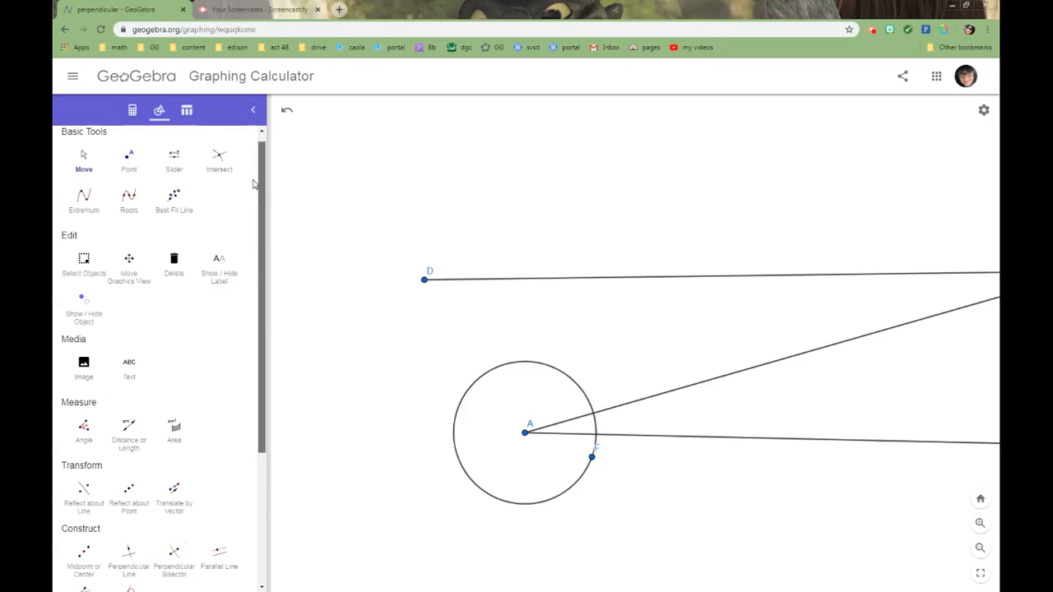
pyautogui.click(219, 171)
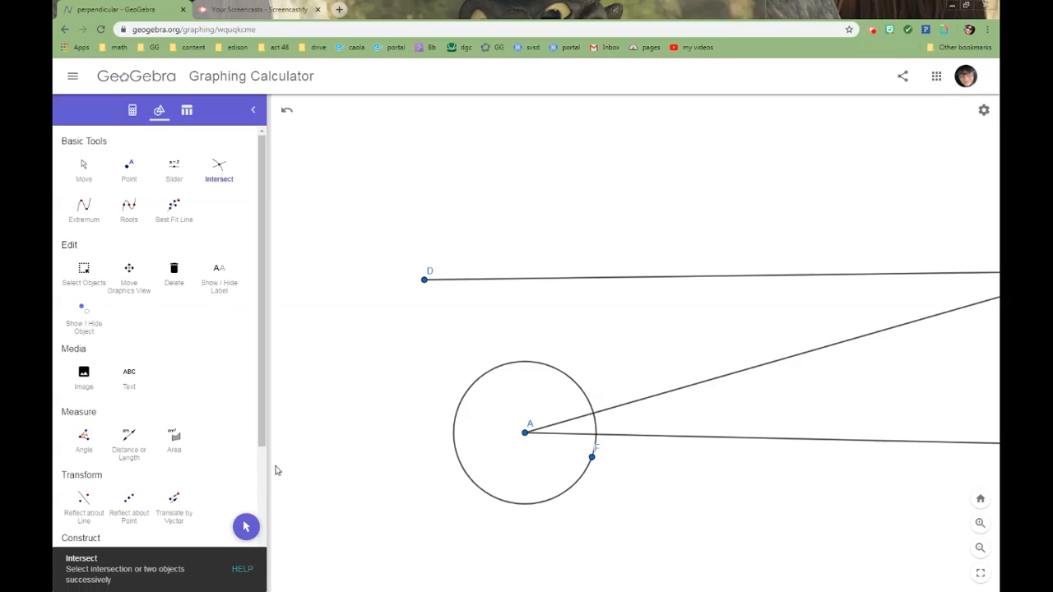
pyautogui.click(526, 368)
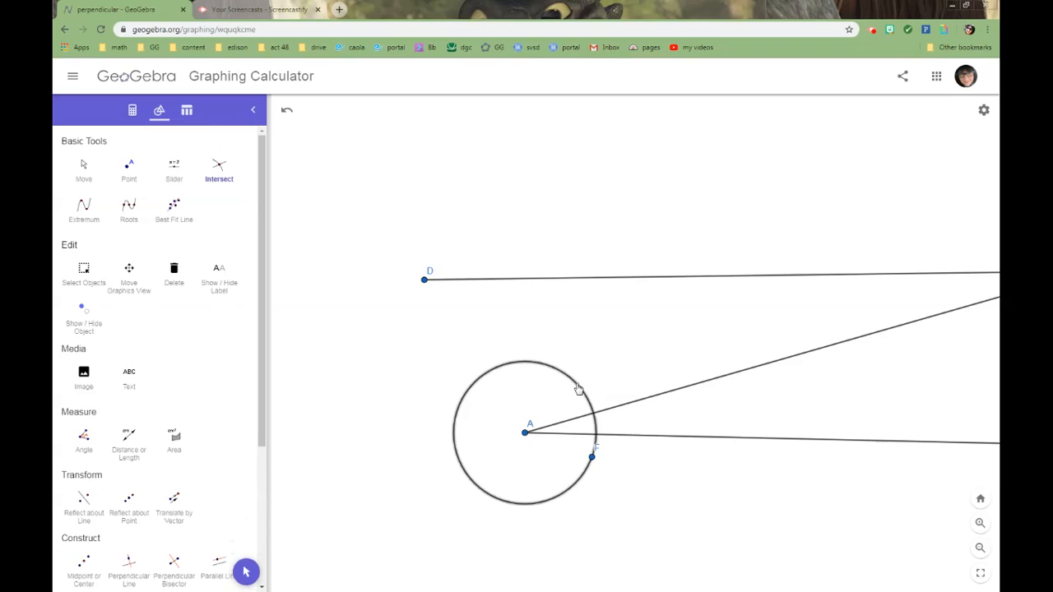
pyautogui.click(635, 403)
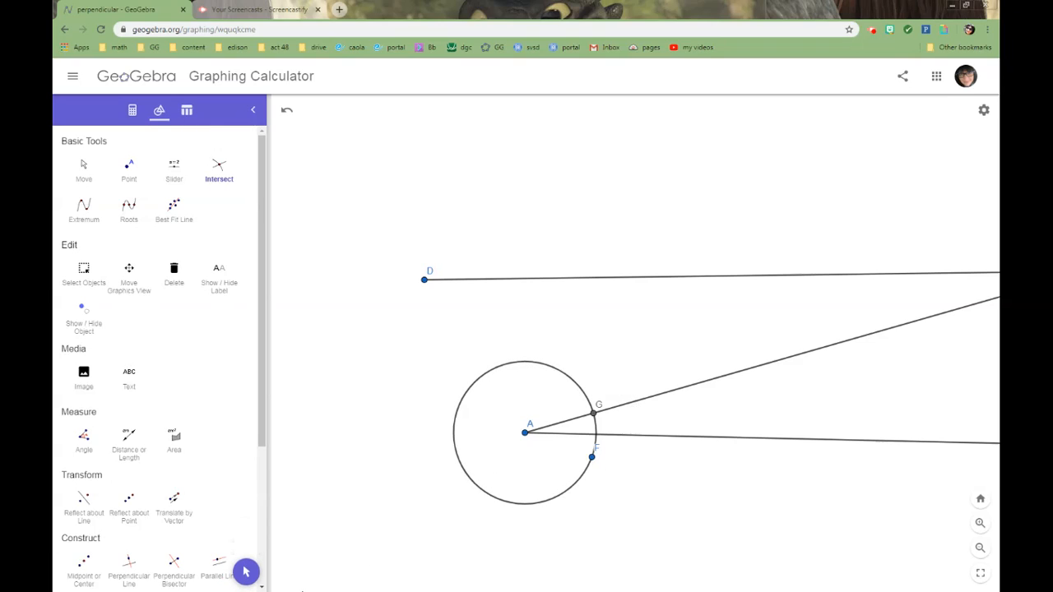
pyautogui.click(525, 368)
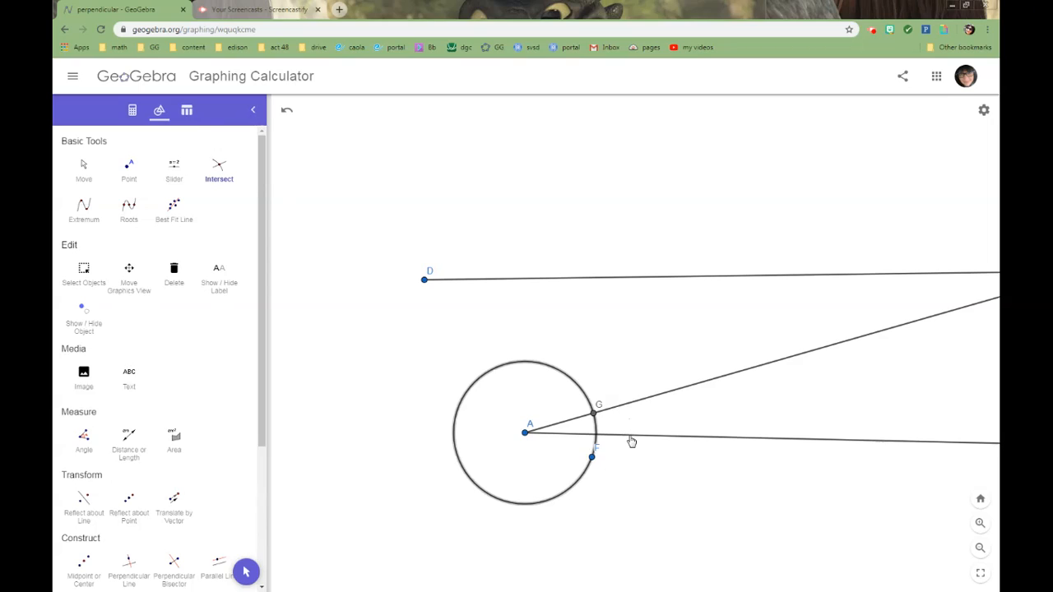
pyautogui.click(631, 437)
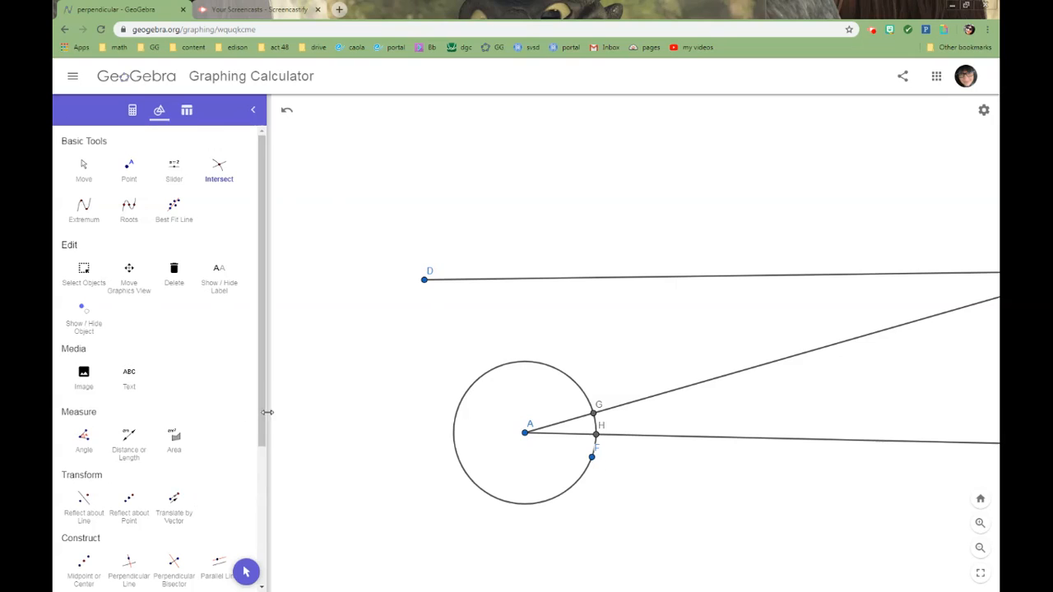
# Use the Compass tool to draw a circle centred on D with a radius equal to the distance from A to H.
pyautogui.moveTo(265, 424); pyautogui.dragTo(233, 536)
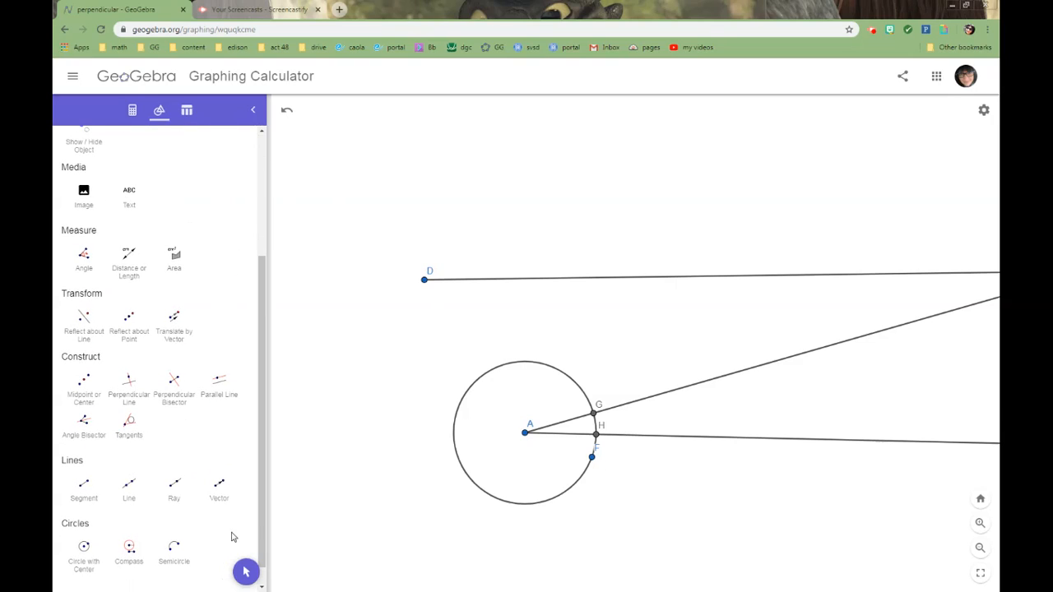
pyautogui.click(130, 551)
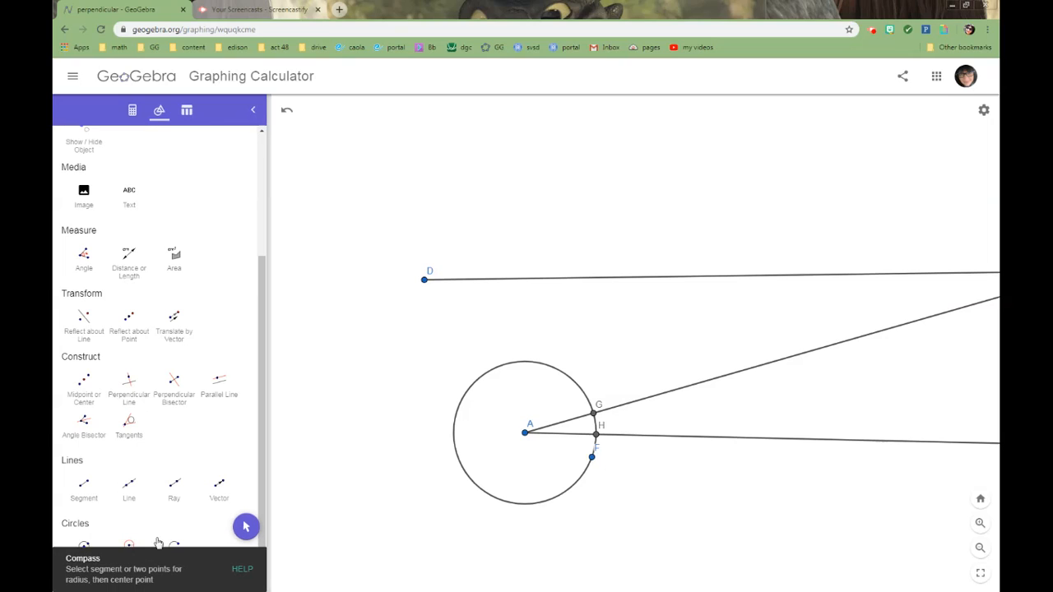
pyautogui.click(525, 435)
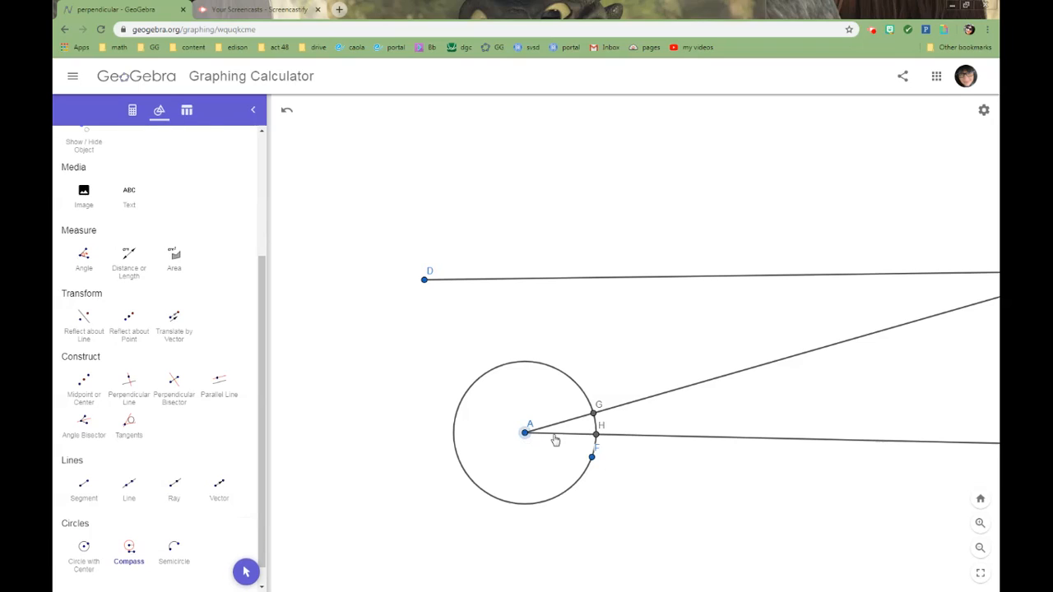
pyautogui.click(597, 436)
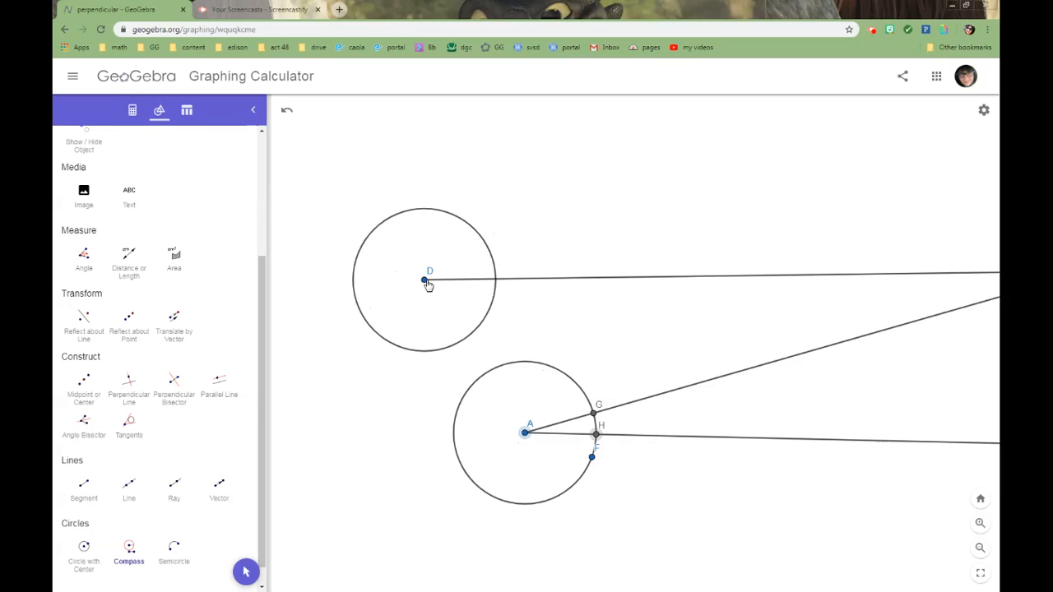
pyautogui.click(425, 281)
# Mark the intersection point of the circle around D with the ray starting at D.
pyautogui.scroll(5, 206, 329)
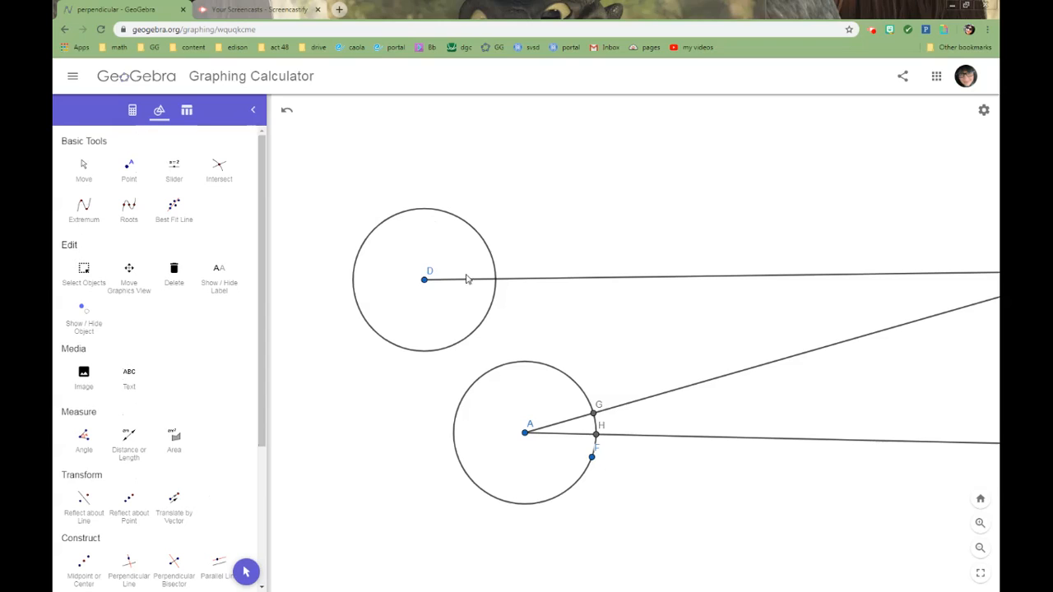
pyautogui.click(216, 166)
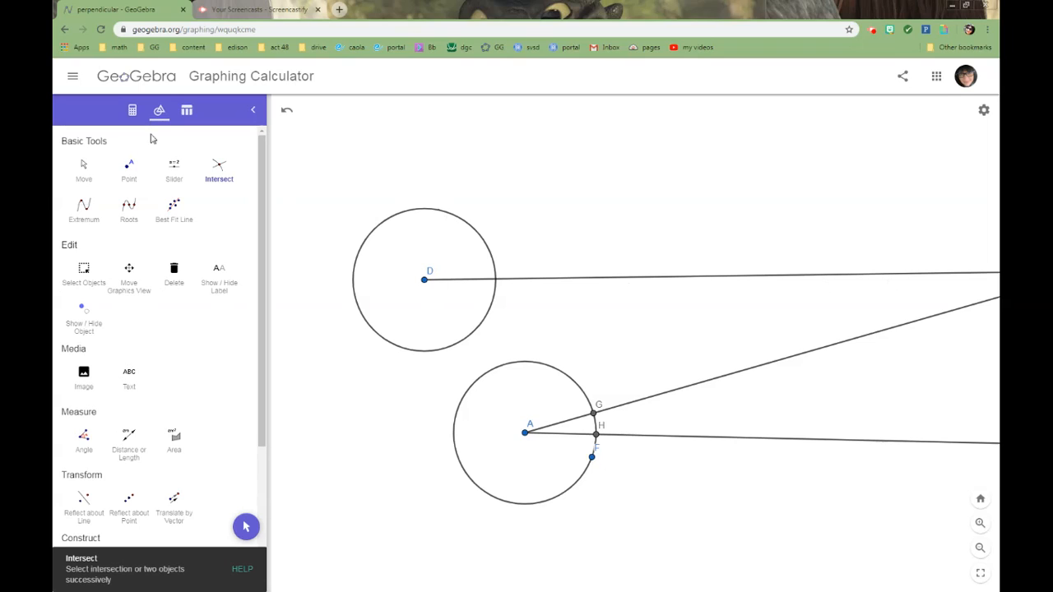
pyautogui.click(453, 215)
pyautogui.click(536, 280)
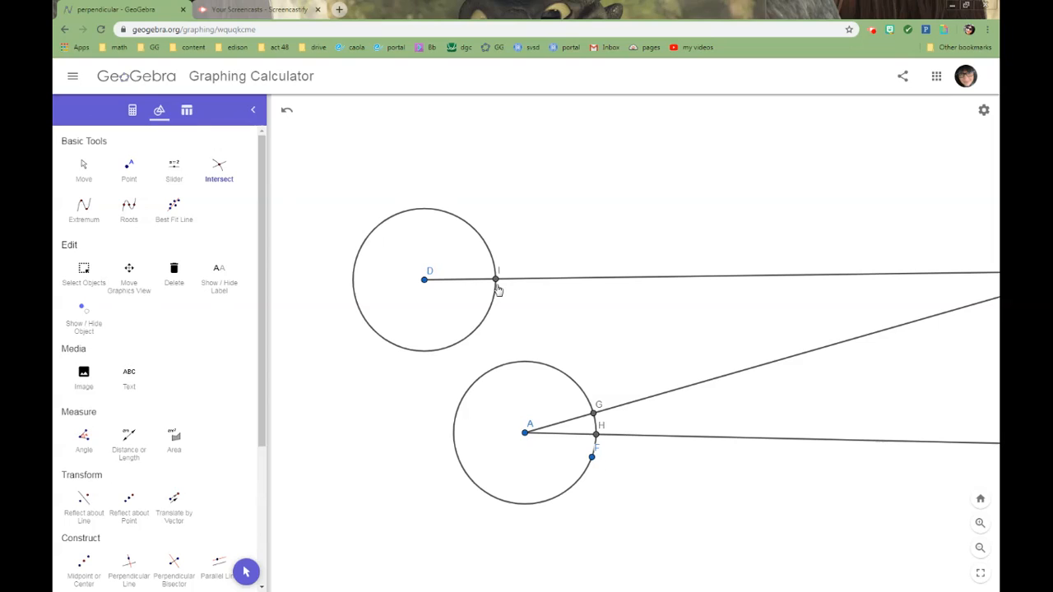
# Use the Compass tool to draw a circle centred on I with a radius equal to the distance from H to G.
pyautogui.moveTo(267, 397); pyautogui.dragTo(265, 544)
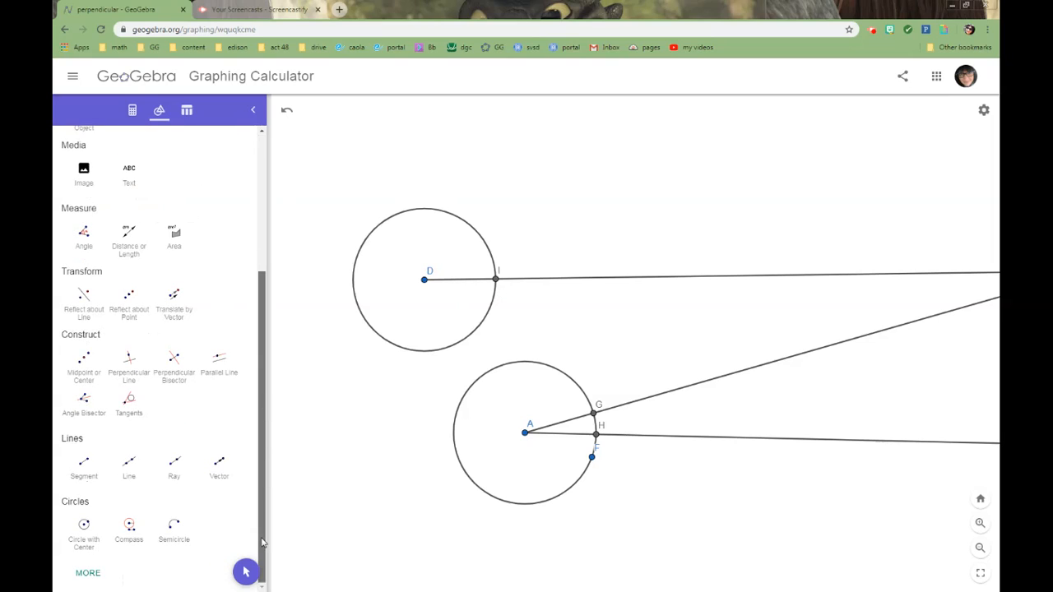
pyautogui.click(129, 530)
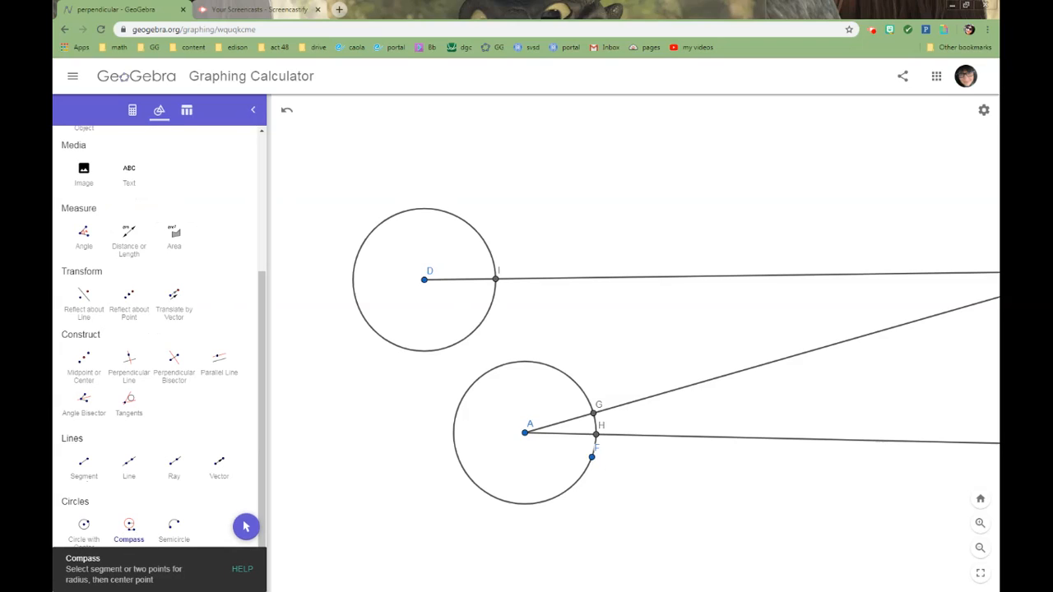
pyautogui.click(596, 434)
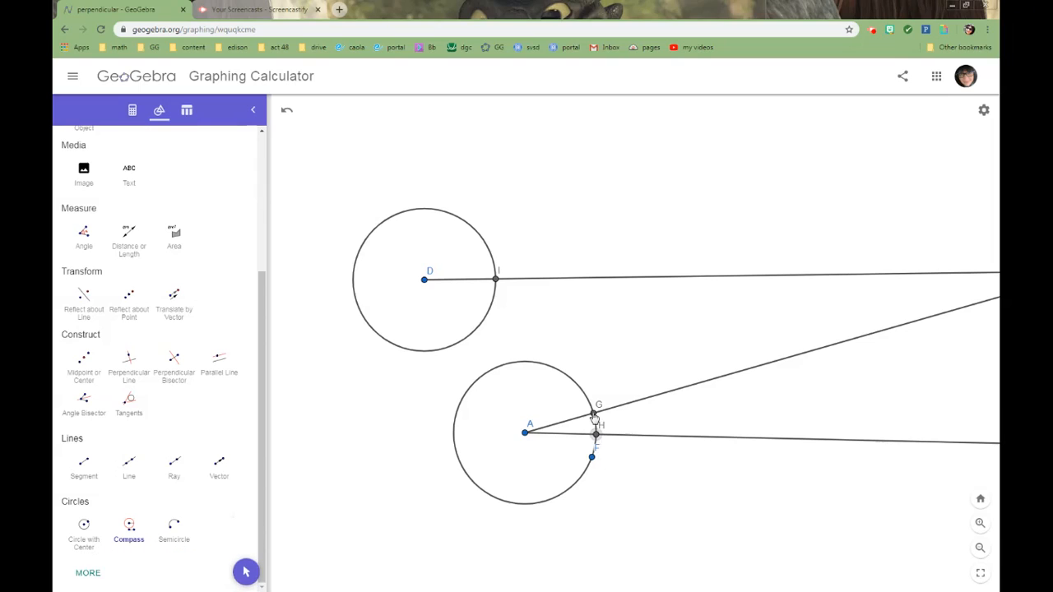
pyautogui.click(595, 415)
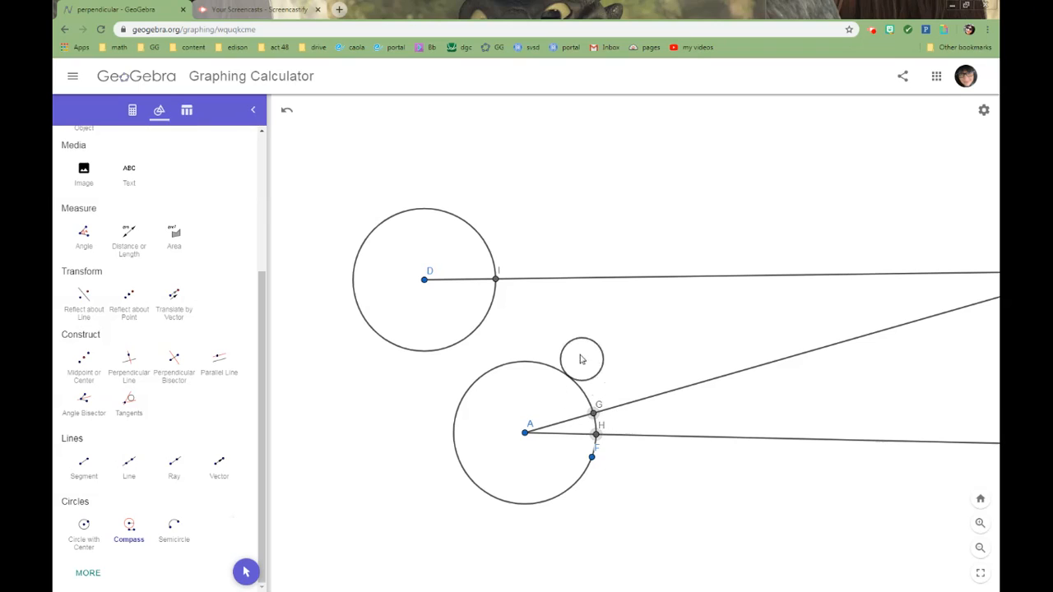
pyautogui.click(495, 279)
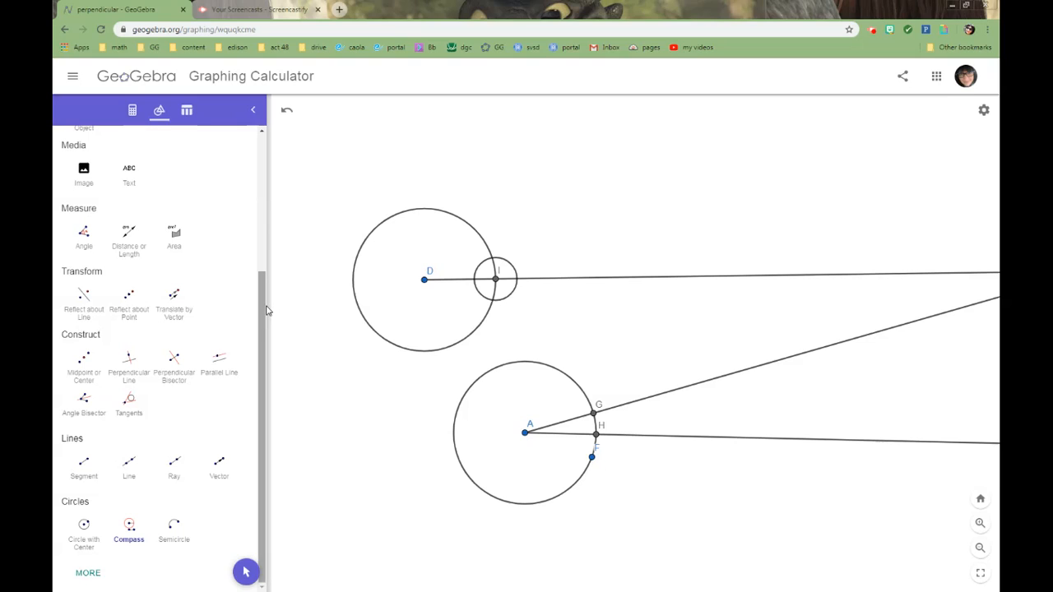
# Mark both intersection points of the circle around D with the small circle around I.
pyautogui.moveTo(262, 313); pyautogui.dragTo(262, 174)
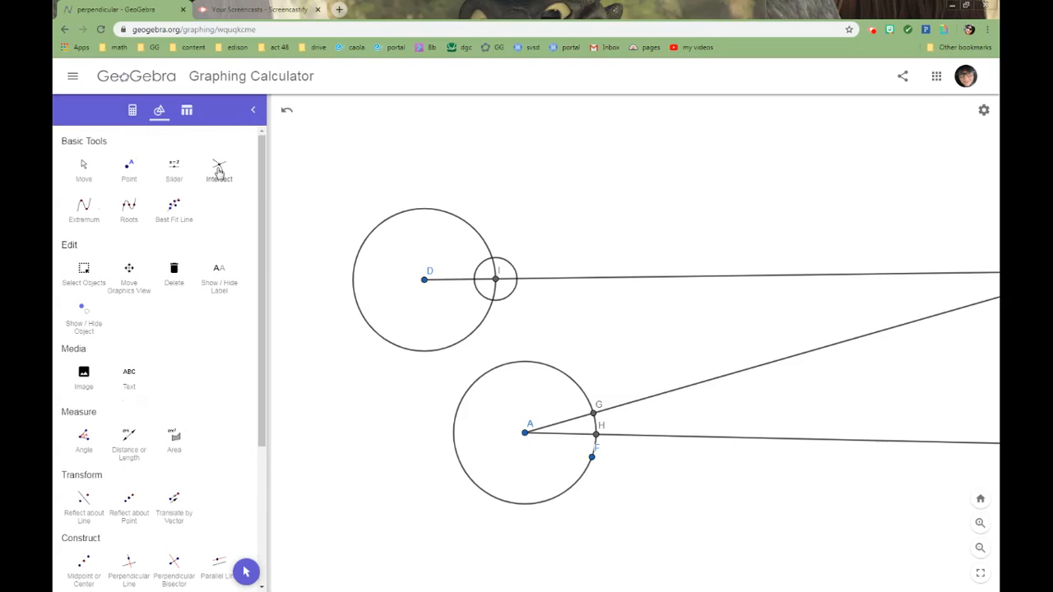
pyautogui.click(219, 168)
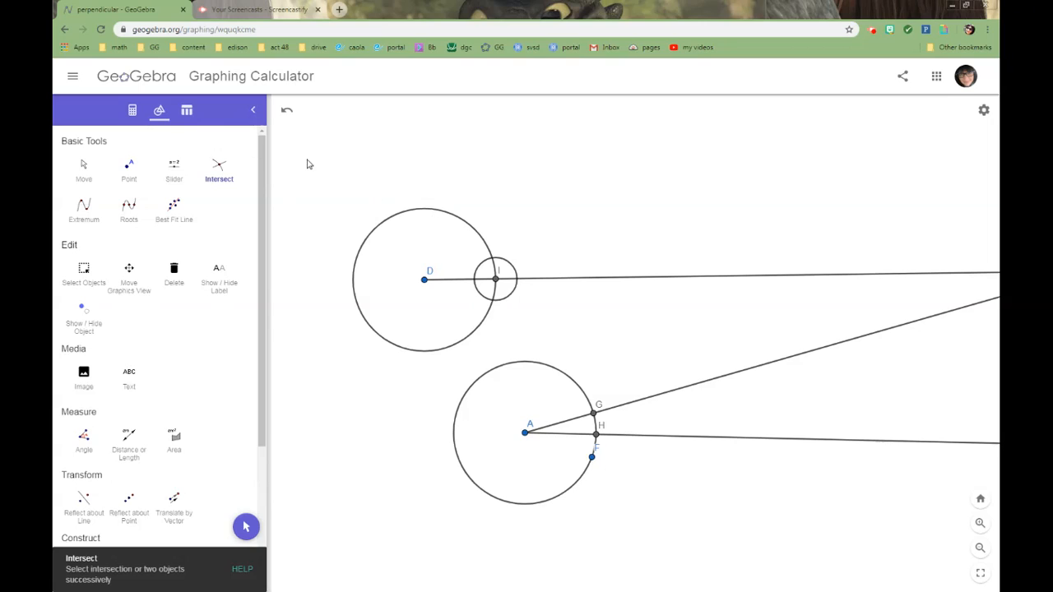
pyautogui.click(450, 219)
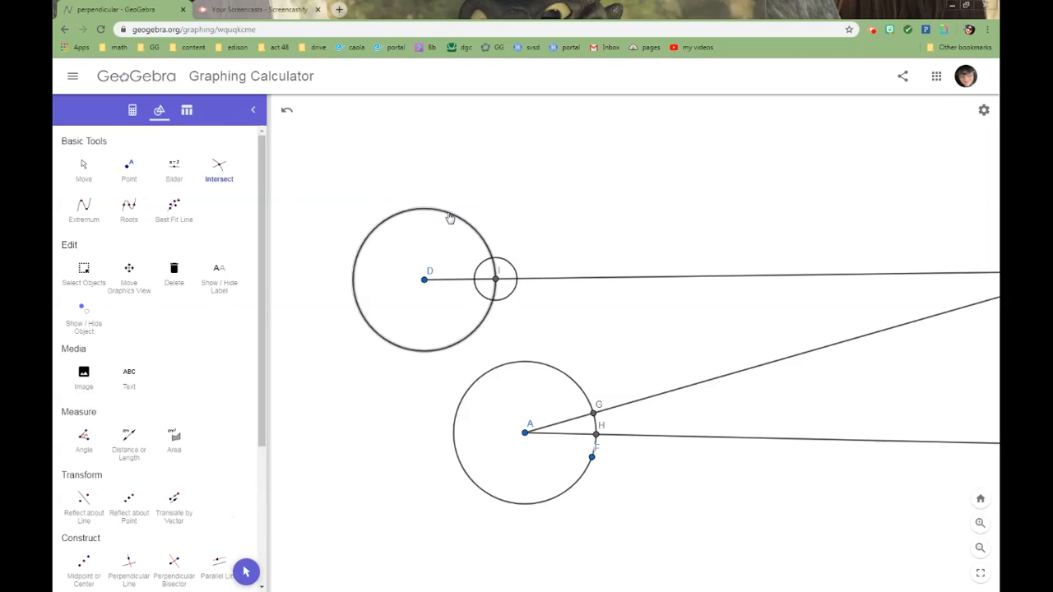
pyautogui.click(506, 266)
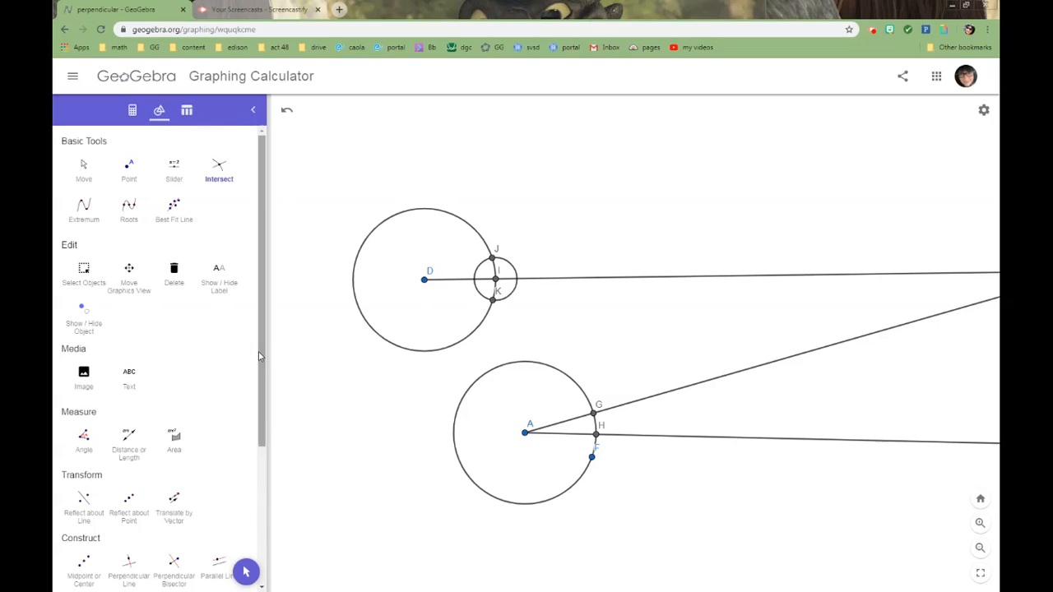
# Draw a ray from D through the upper circle intersection J to form the second side of the copied angle.
pyautogui.moveTo(257, 353); pyautogui.dragTo(263, 496)
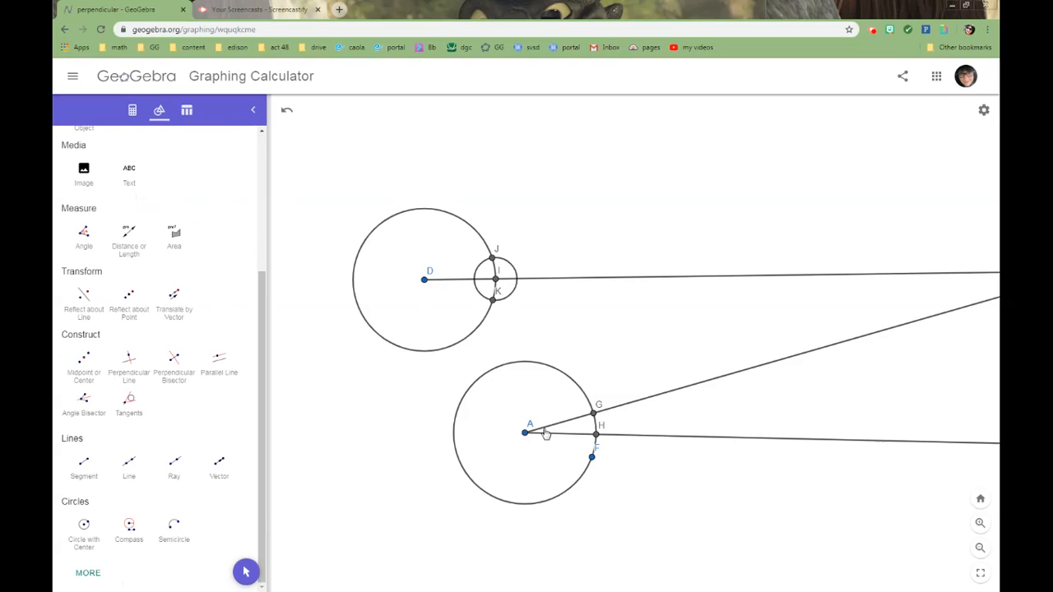
pyautogui.click(172, 465)
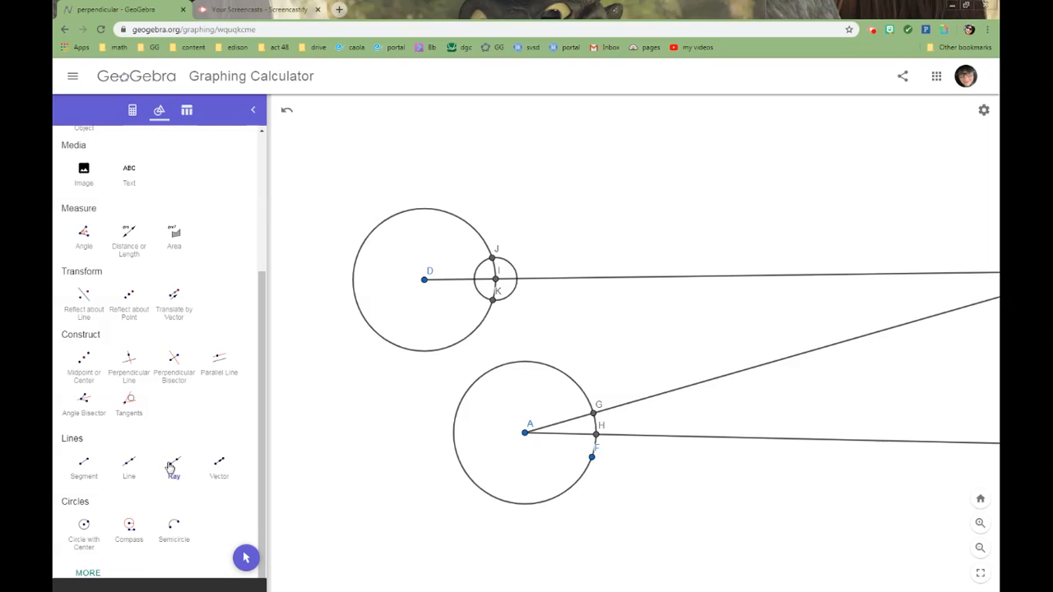
pyautogui.click(424, 280)
pyautogui.click(493, 261)
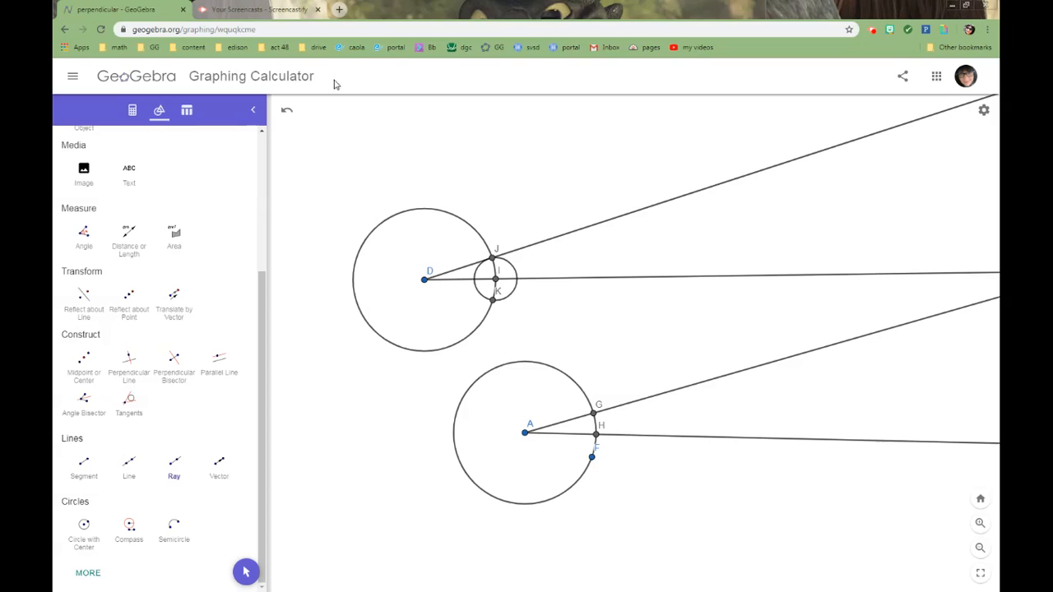
pyautogui.press('Escape')
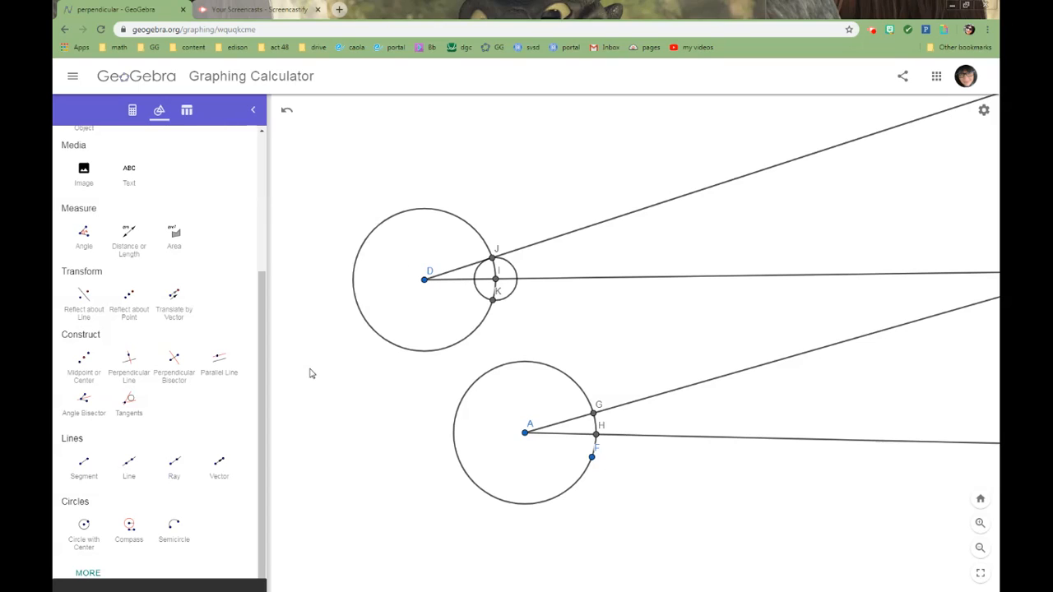
# Restyle the circle around D as an orange, short-dashed line with a reduced thickness.
pyautogui.click(443, 214)
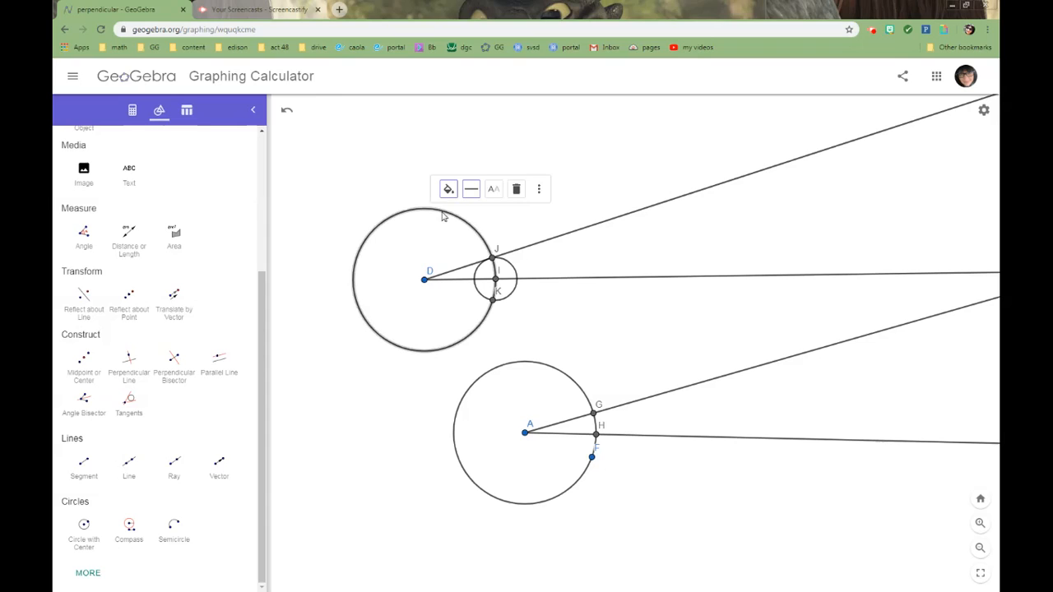
pyautogui.click(449, 190)
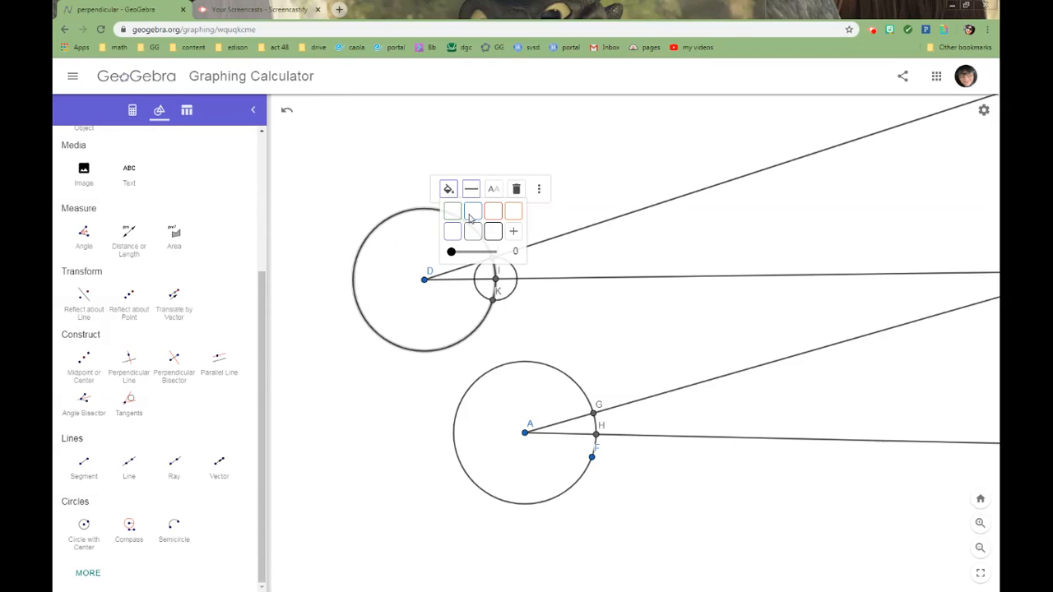
pyautogui.click(513, 212)
pyautogui.click(471, 190)
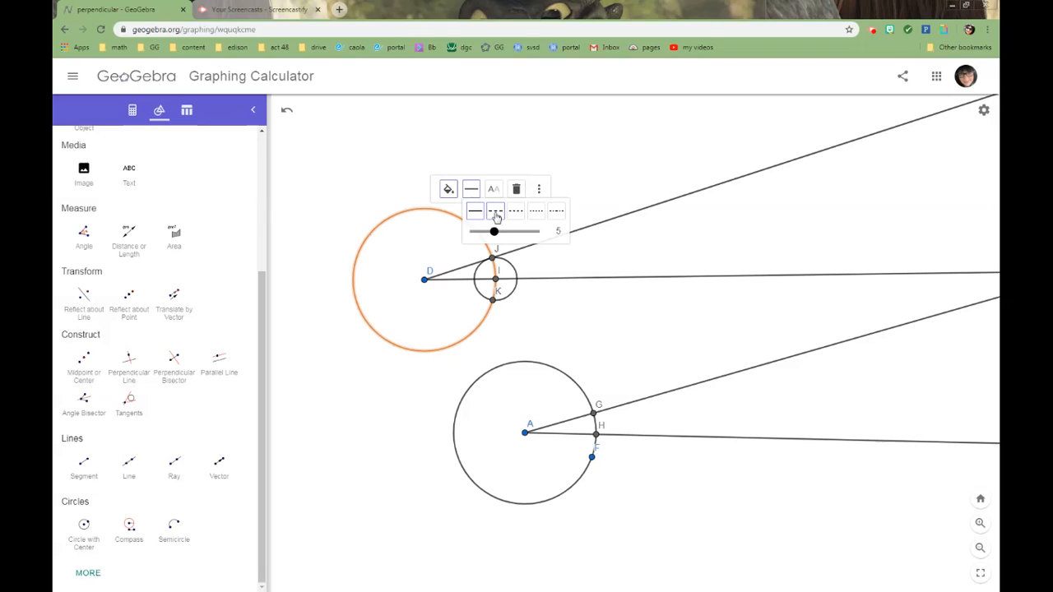
pyautogui.click(515, 213)
pyautogui.click(493, 189)
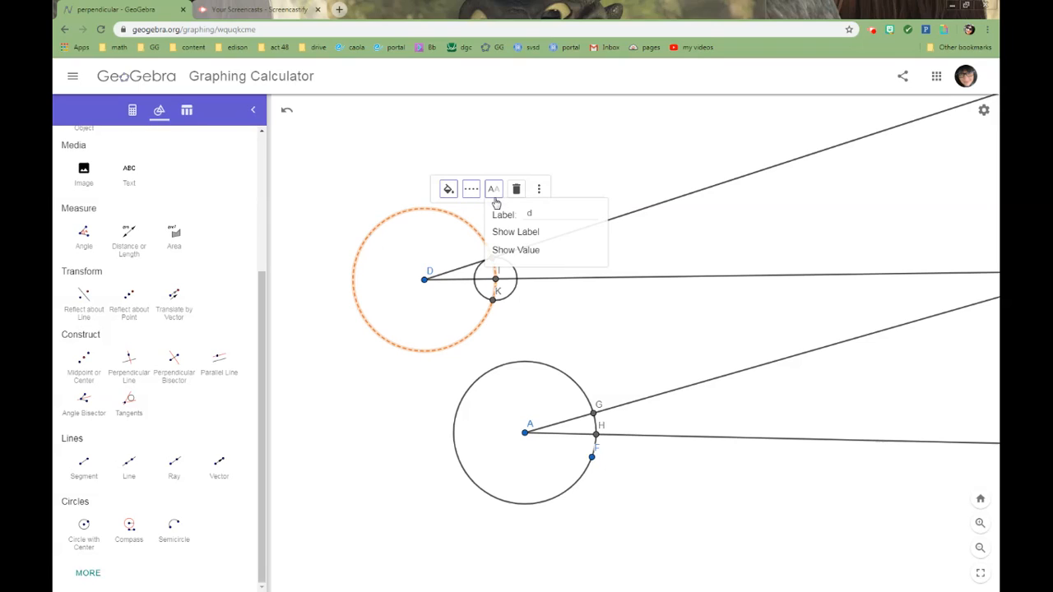
pyautogui.click(471, 191)
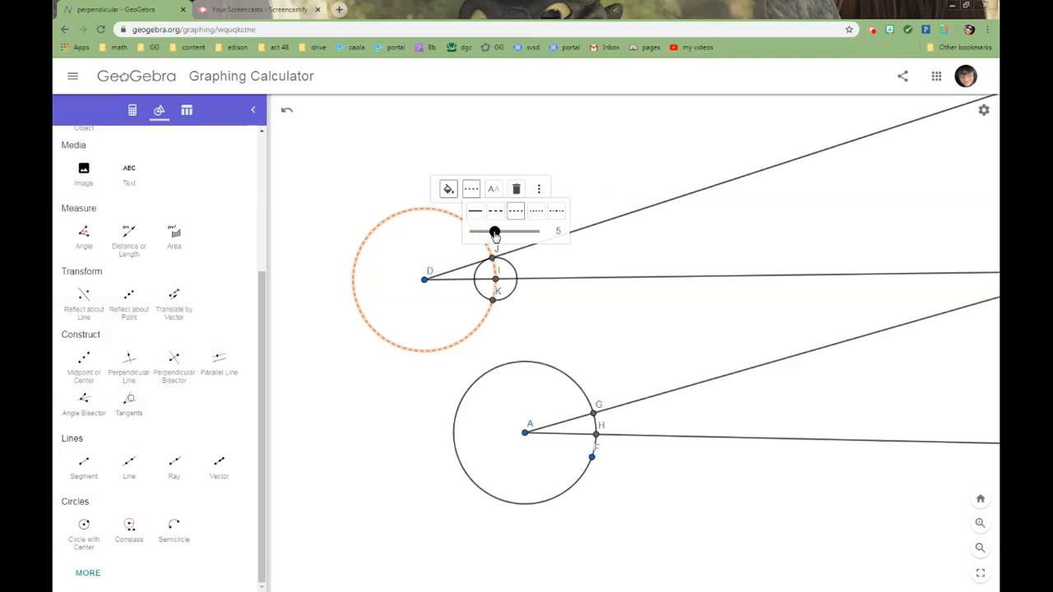
pyautogui.moveTo(493, 231); pyautogui.dragTo(478, 231)
# Restyle the small circle around I as an orange dotted line with thickness 2.
pyautogui.click(509, 266)
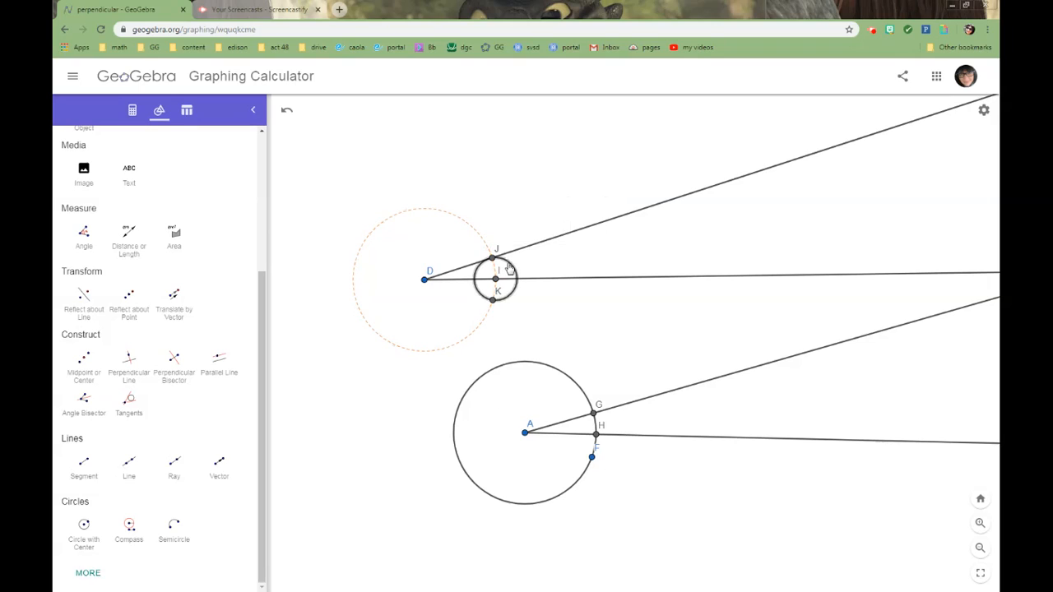
pyautogui.click(520, 239)
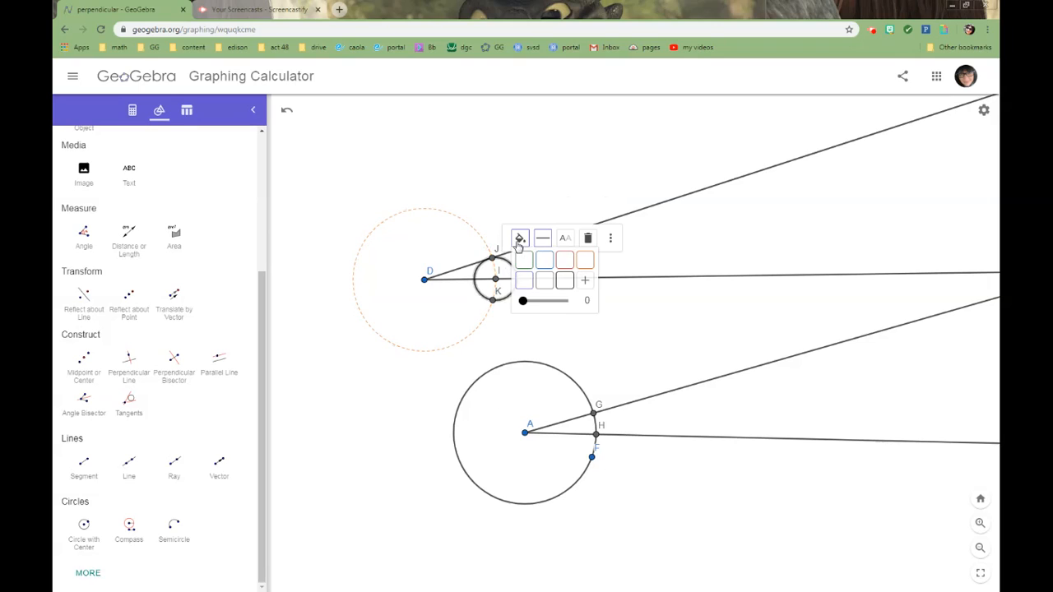
pyautogui.click(585, 260)
pyautogui.click(542, 238)
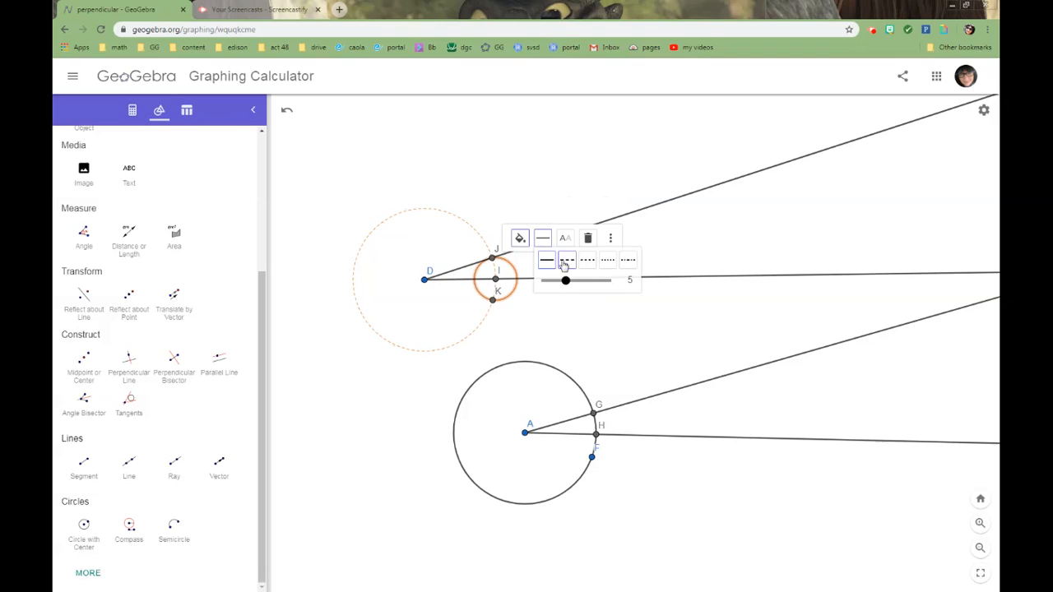
pyautogui.click(607, 261)
pyautogui.click(545, 239)
pyautogui.moveTo(566, 281); pyautogui.dragTo(551, 281)
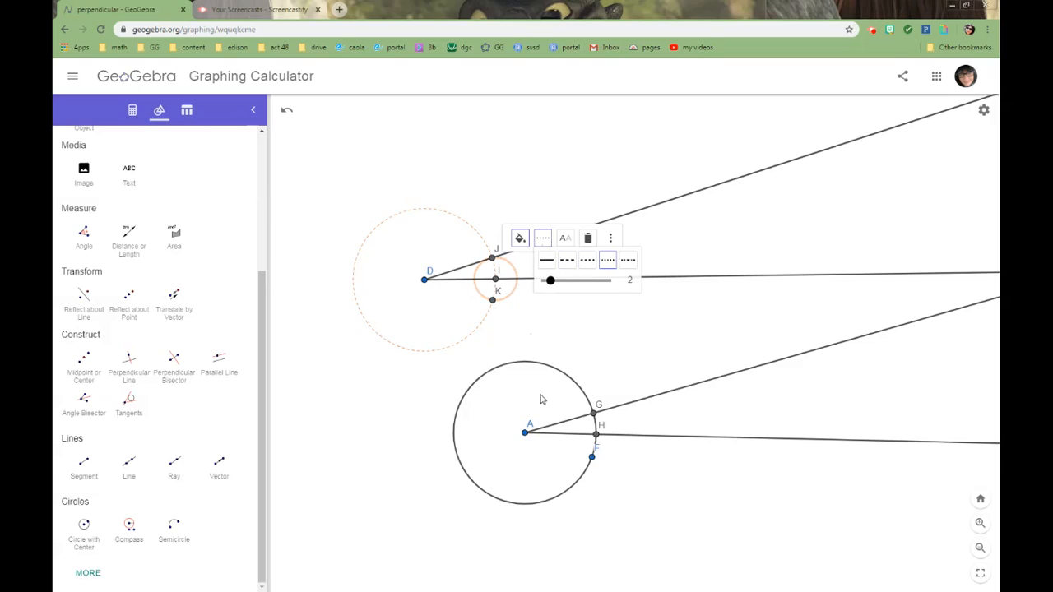
# Restyle the circle around A as an orange dashed line with thickness 4.
pyautogui.click(557, 373)
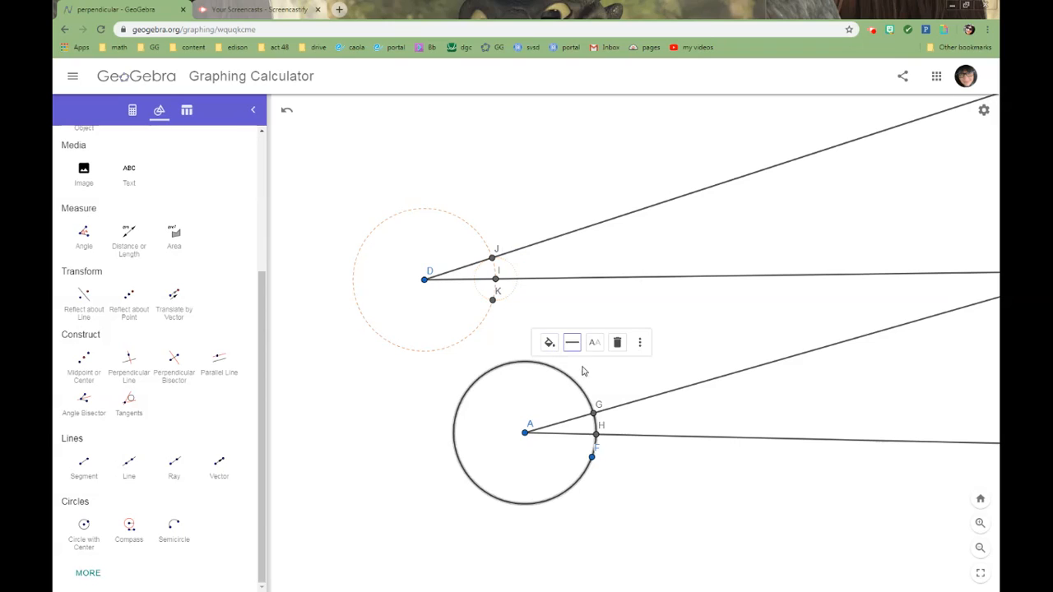
pyautogui.click(549, 342)
pyautogui.click(614, 365)
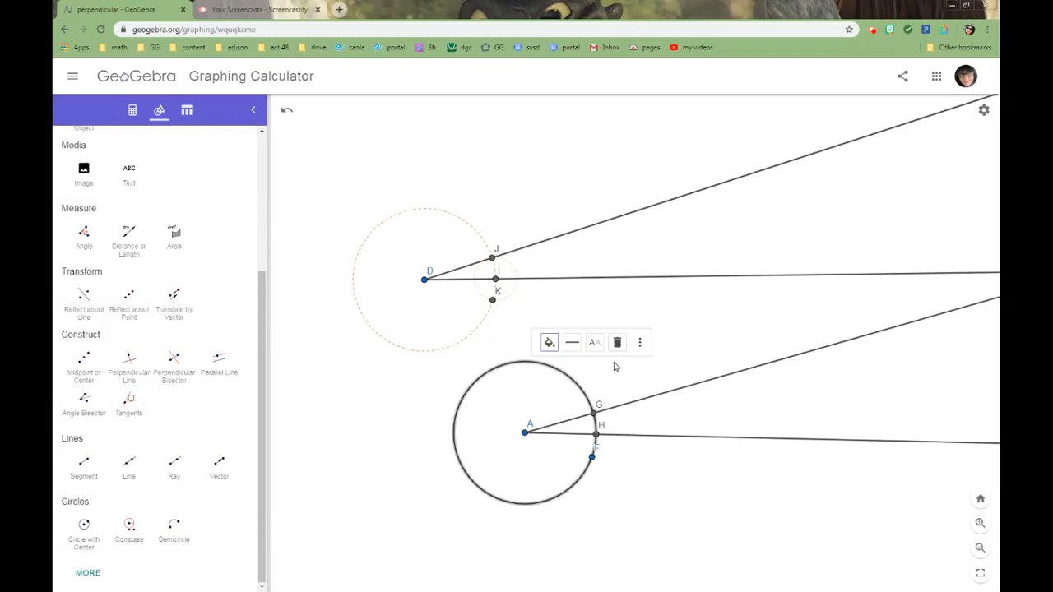
pyautogui.click(572, 343)
pyautogui.moveTo(596, 387); pyautogui.dragTo(590, 385)
pyautogui.click(596, 364)
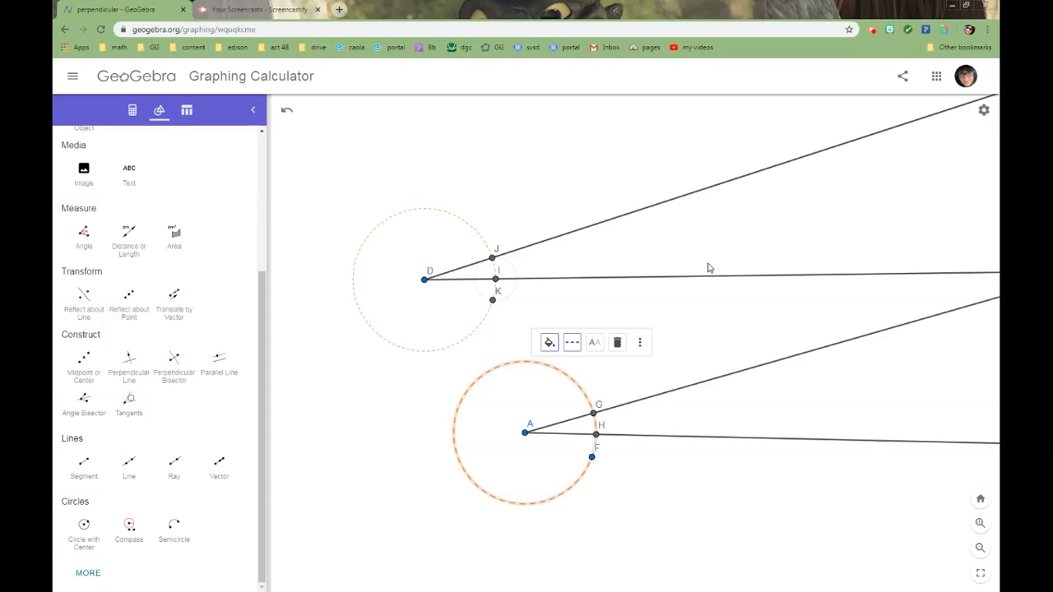
pyautogui.click(573, 344)
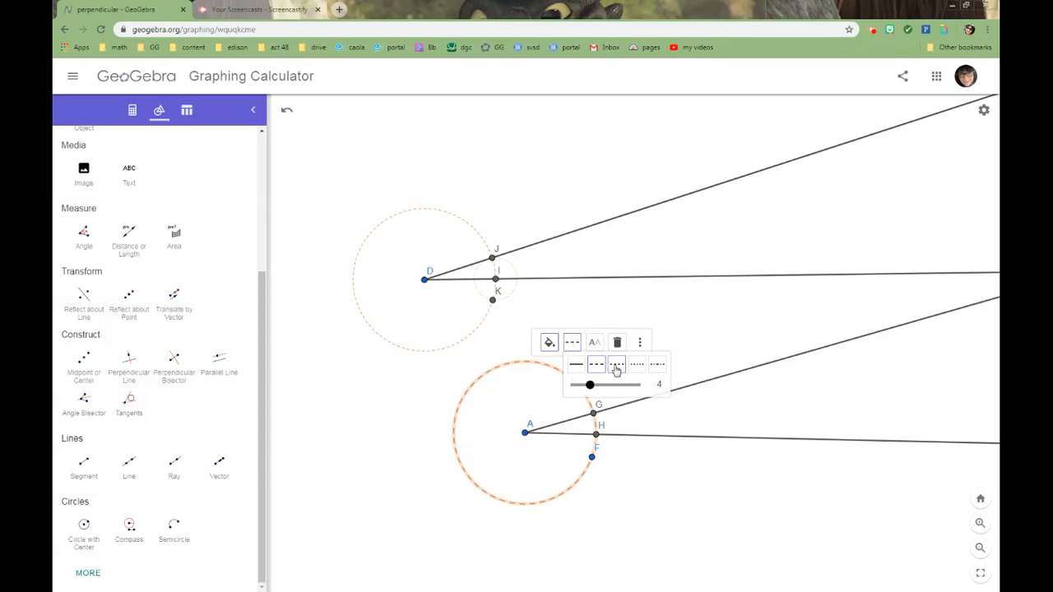
pyautogui.click(619, 515)
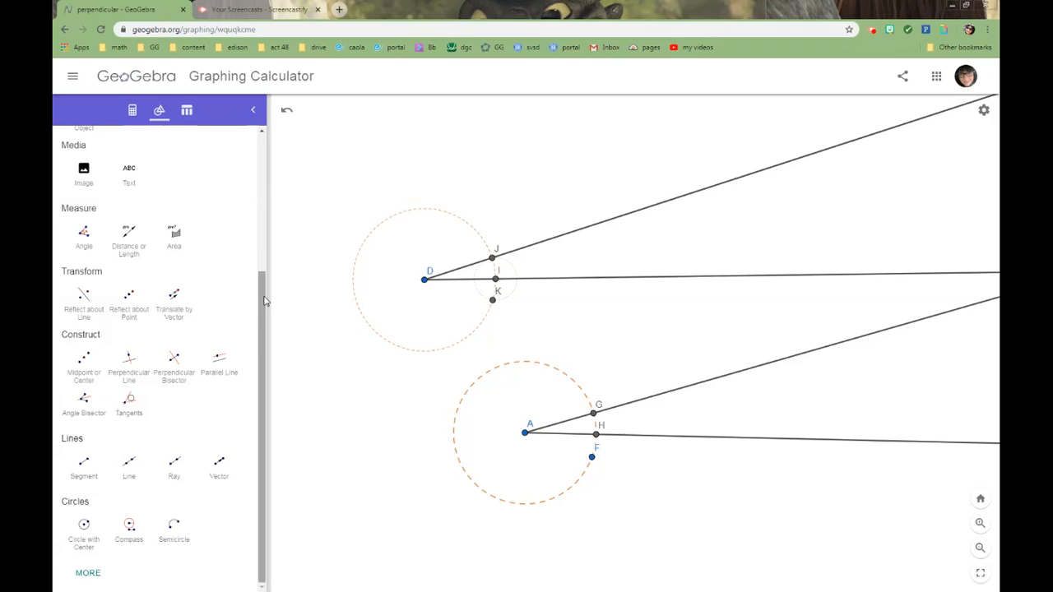
pyautogui.click(83, 237)
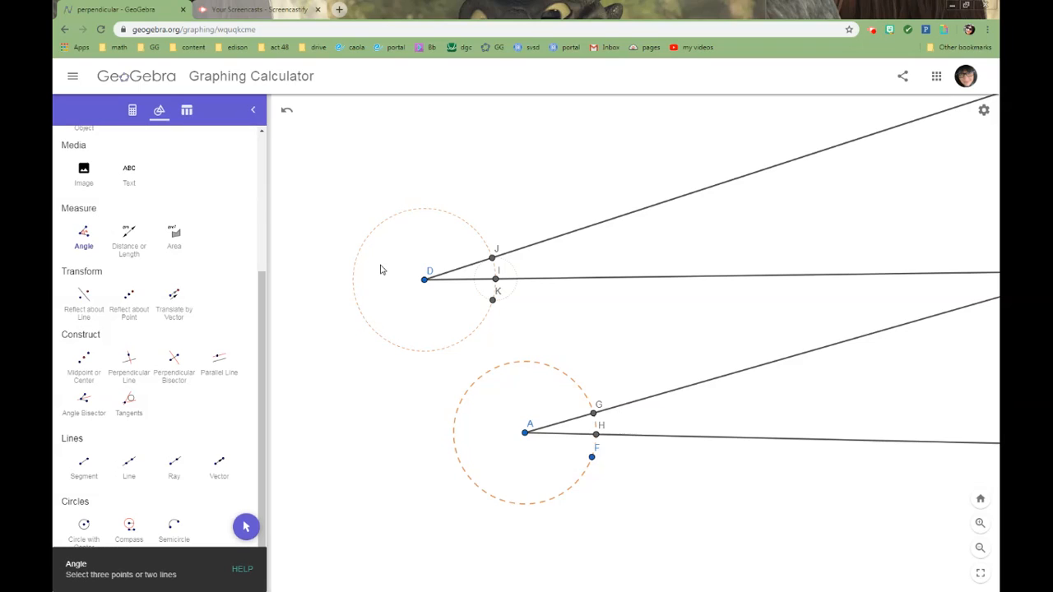
pyautogui.click(464, 269)
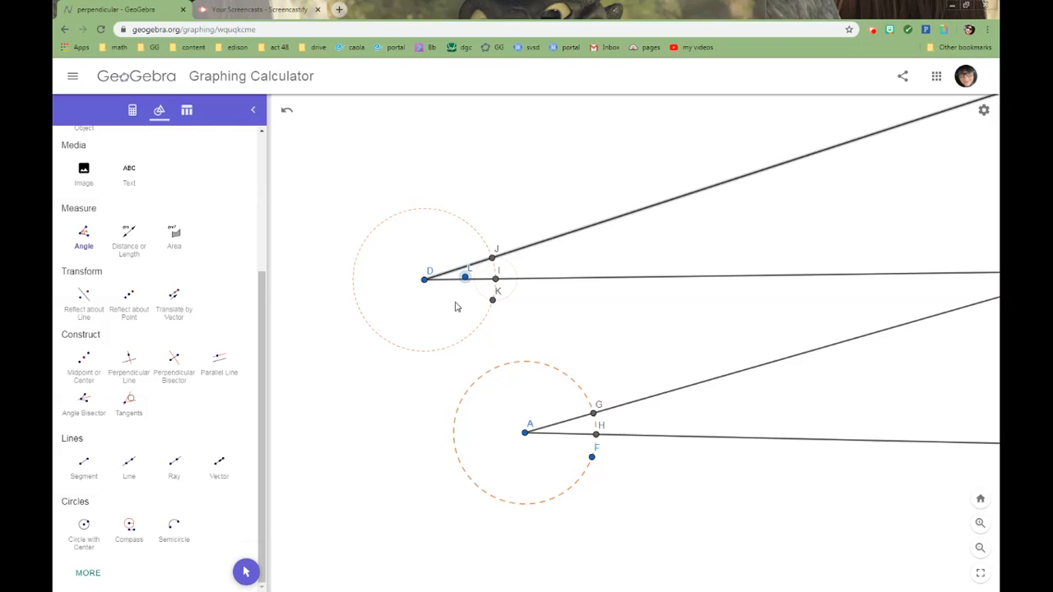
pyautogui.click(287, 110)
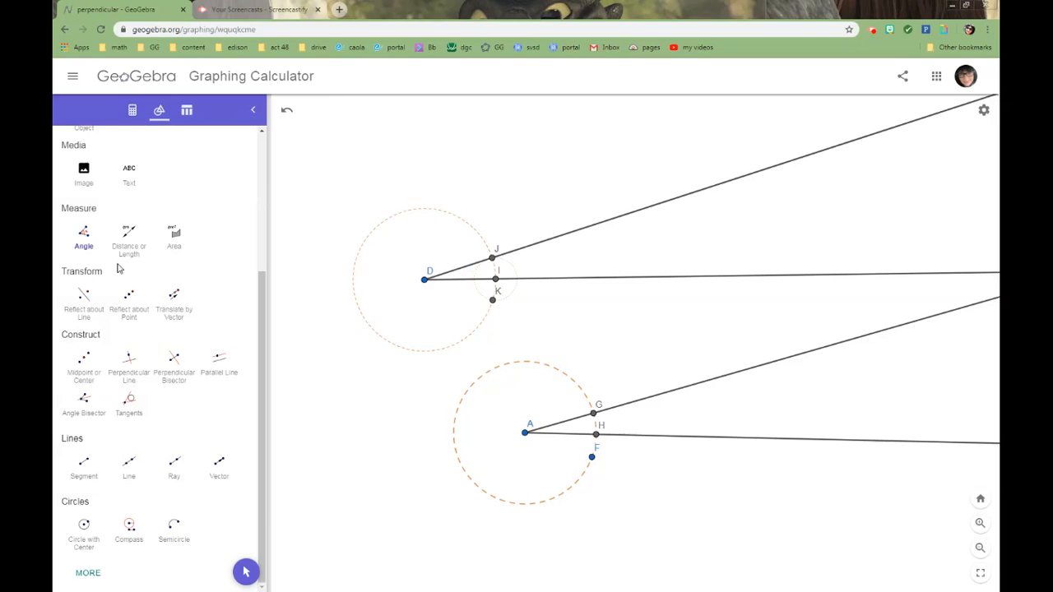
# Measure the angle between the two rays from D, selecting the upper ray through J before the lower ray through I.
pyautogui.click(84, 234)
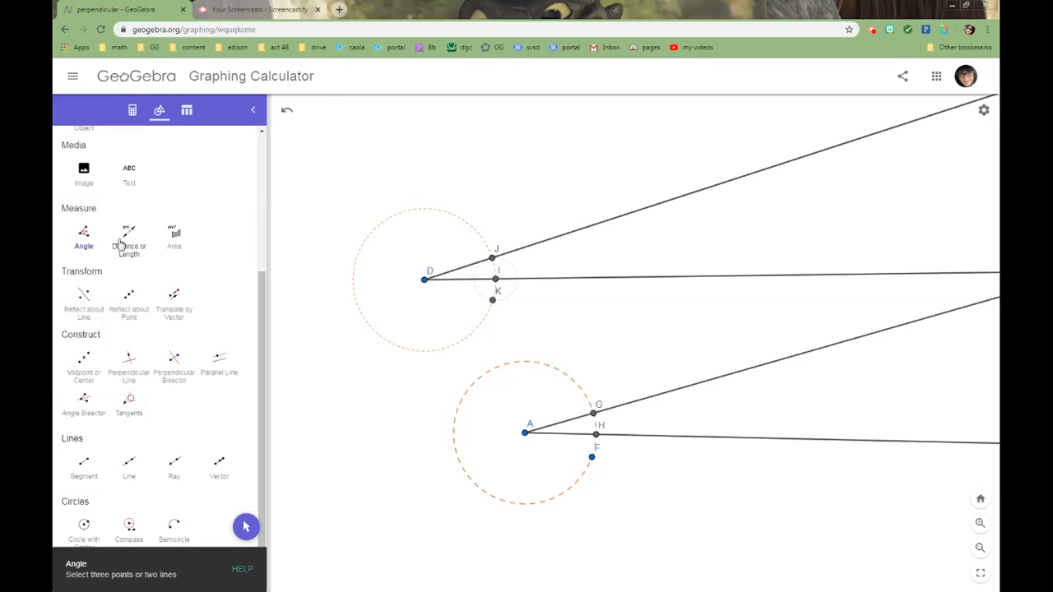
pyautogui.click(552, 243)
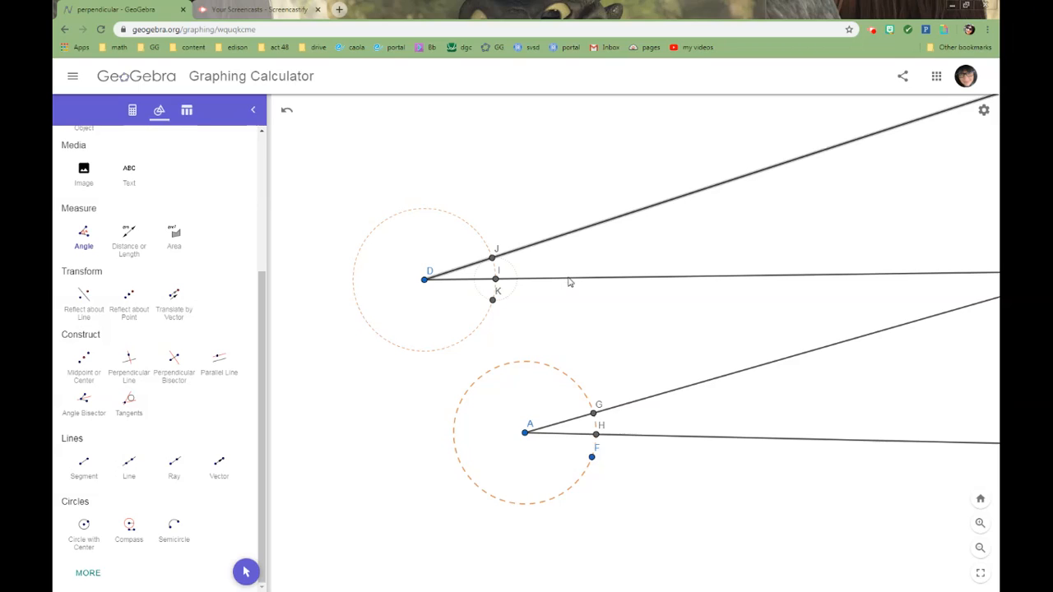
pyautogui.click(569, 280)
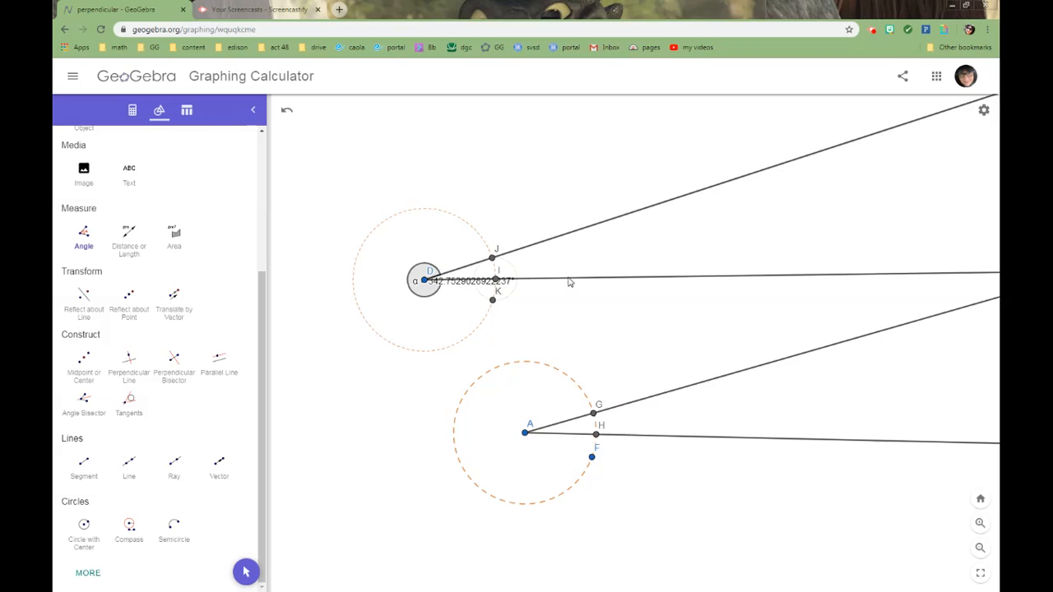
# Limit the angle at D to the 0° to 180° range and move its label just below the vertex.
pyautogui.rightClick(433, 290)
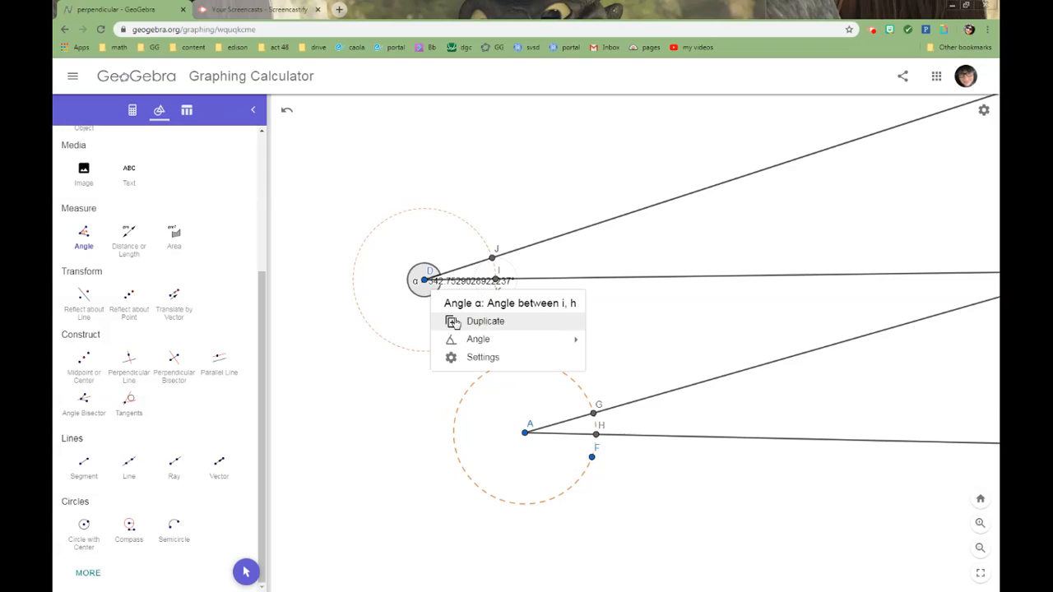
pyautogui.moveTo(500, 341)
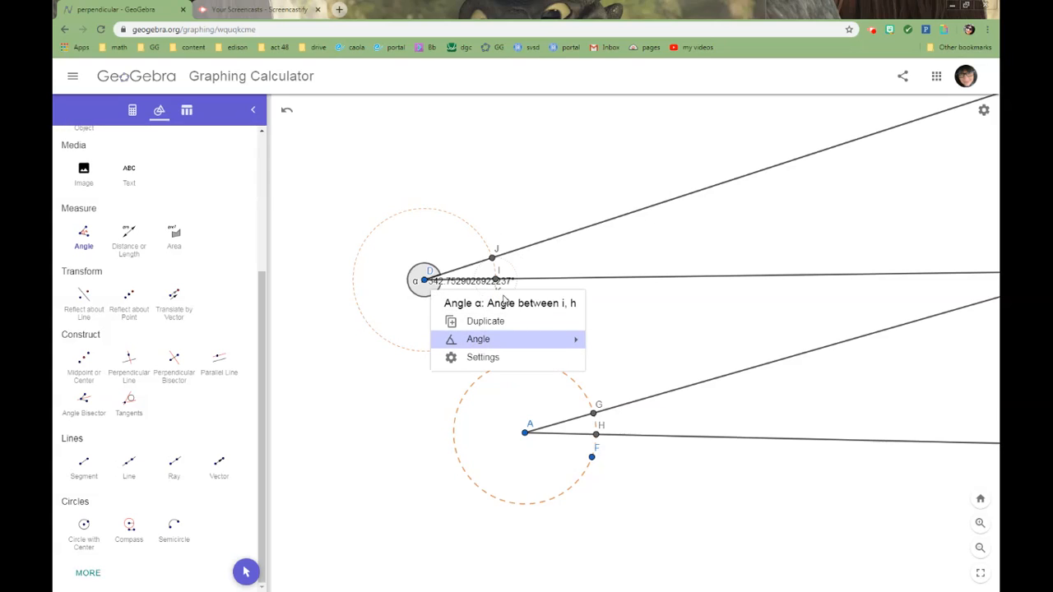
pyautogui.moveTo(576, 341)
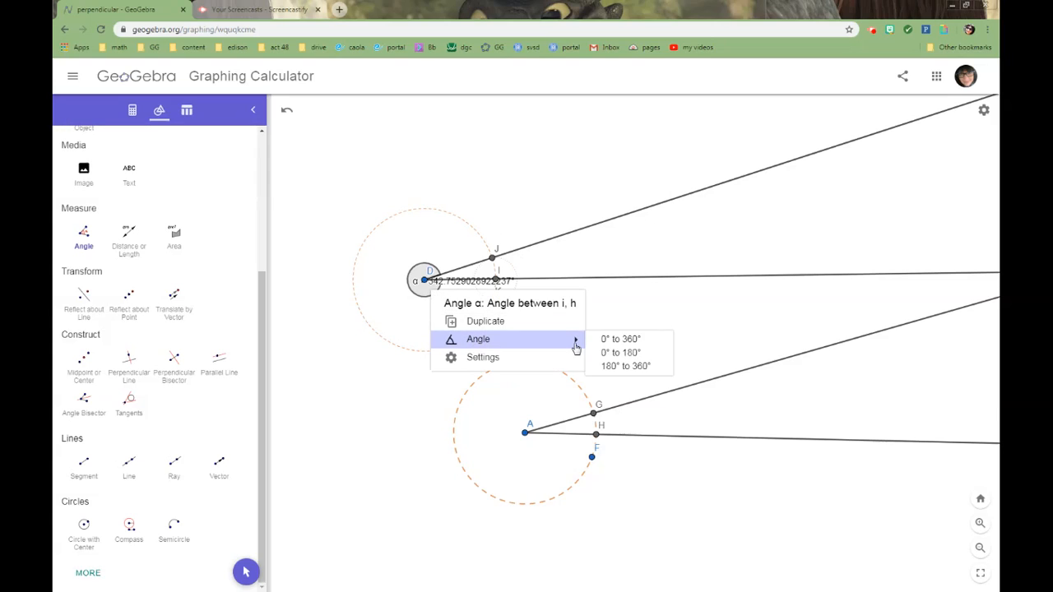
pyautogui.click(623, 353)
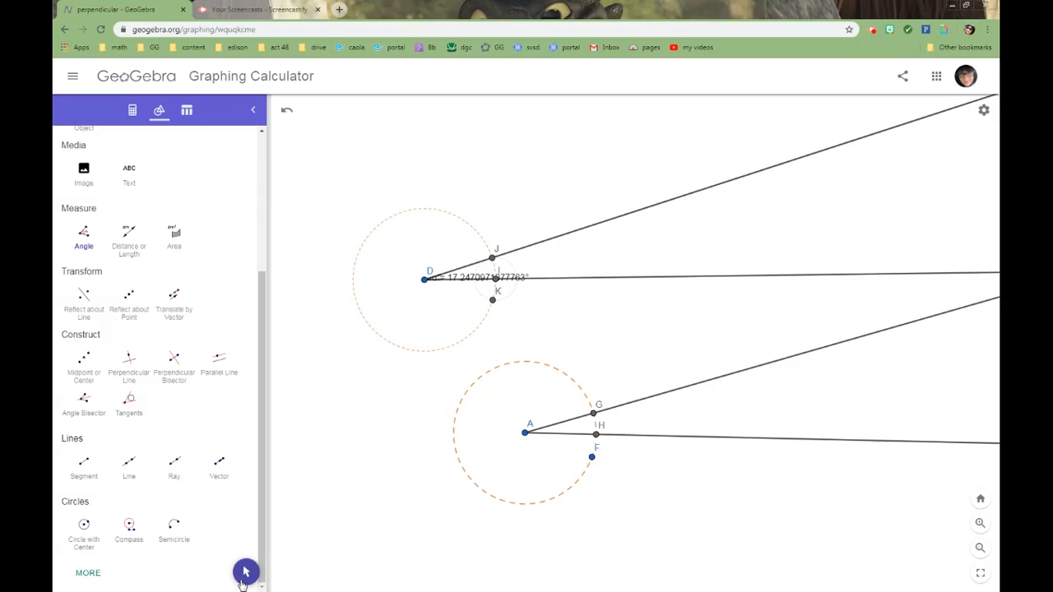
pyautogui.click(245, 571)
pyautogui.moveTo(460, 278); pyautogui.dragTo(415, 316)
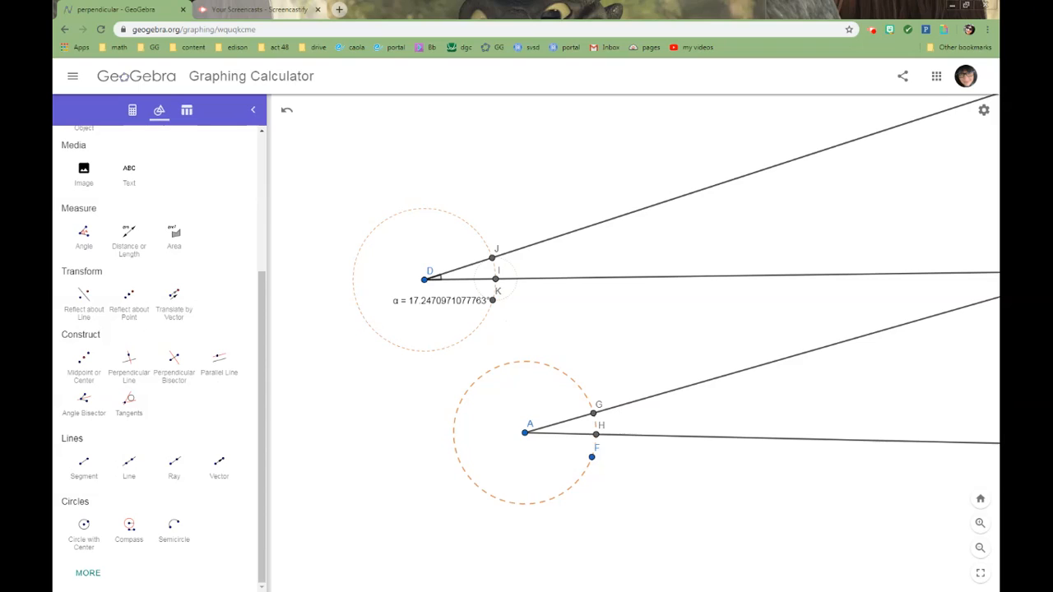
# Measure the angle between the two rays from A, selecting the ray through G and the ray through H, and undo any stray point.
pyautogui.click(75, 243)
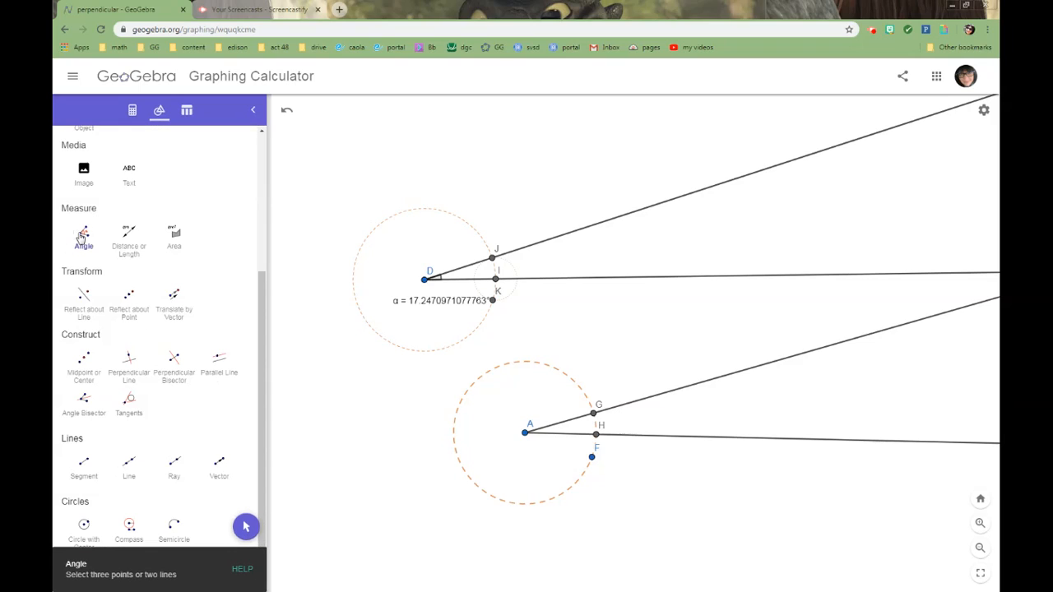
pyautogui.click(695, 385)
pyautogui.click(723, 437)
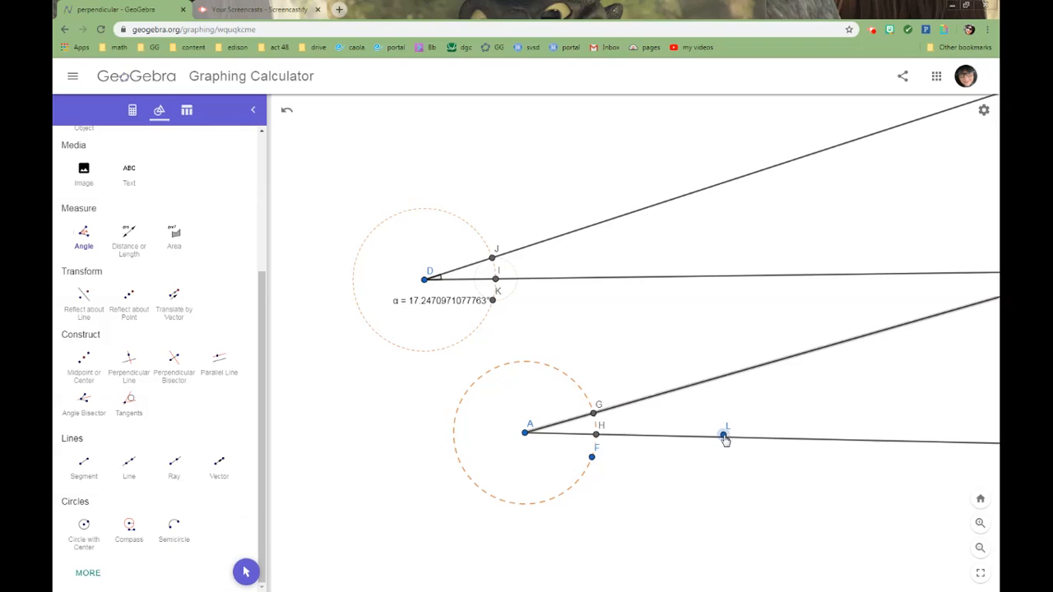
pyautogui.click(286, 111)
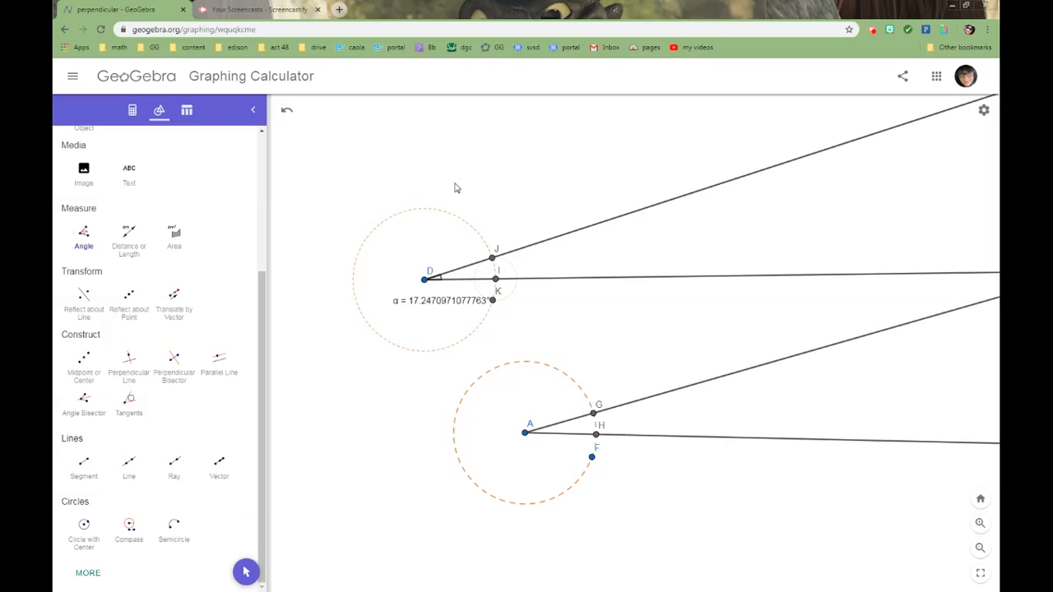
pyautogui.click(686, 388)
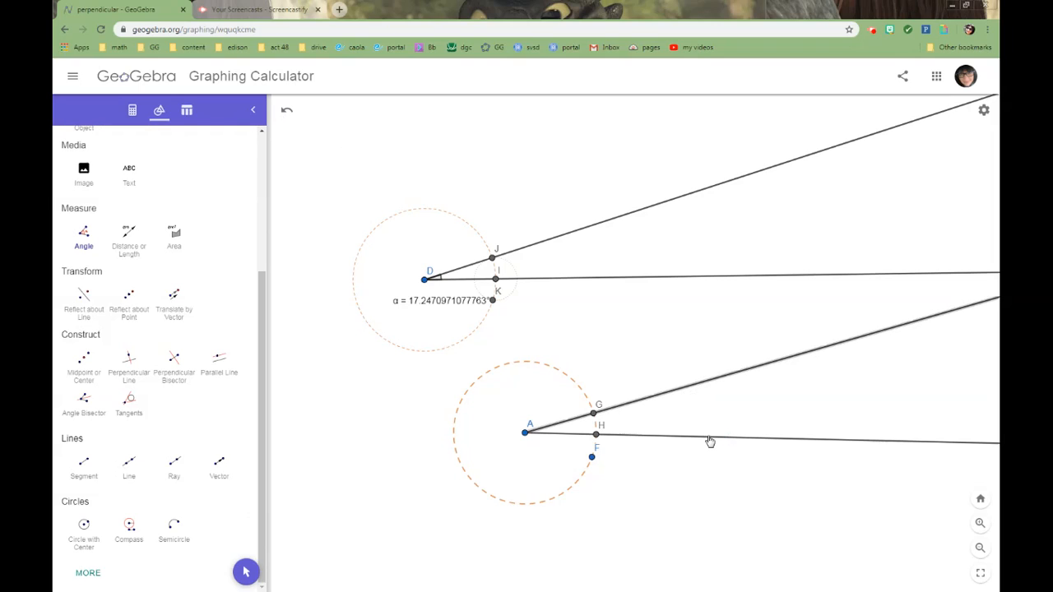
pyautogui.click(709, 438)
# Limit the angle at A to the 0° to 180° range and move its label just below the vertex.
pyautogui.rightClick(526, 444)
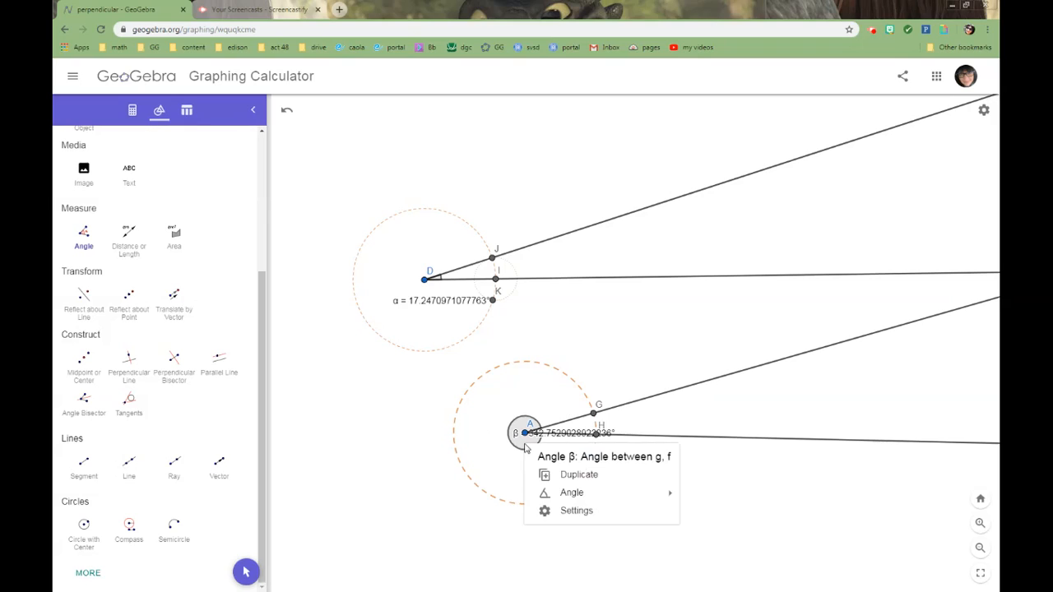
pyautogui.moveTo(612, 493)
pyautogui.click(710, 506)
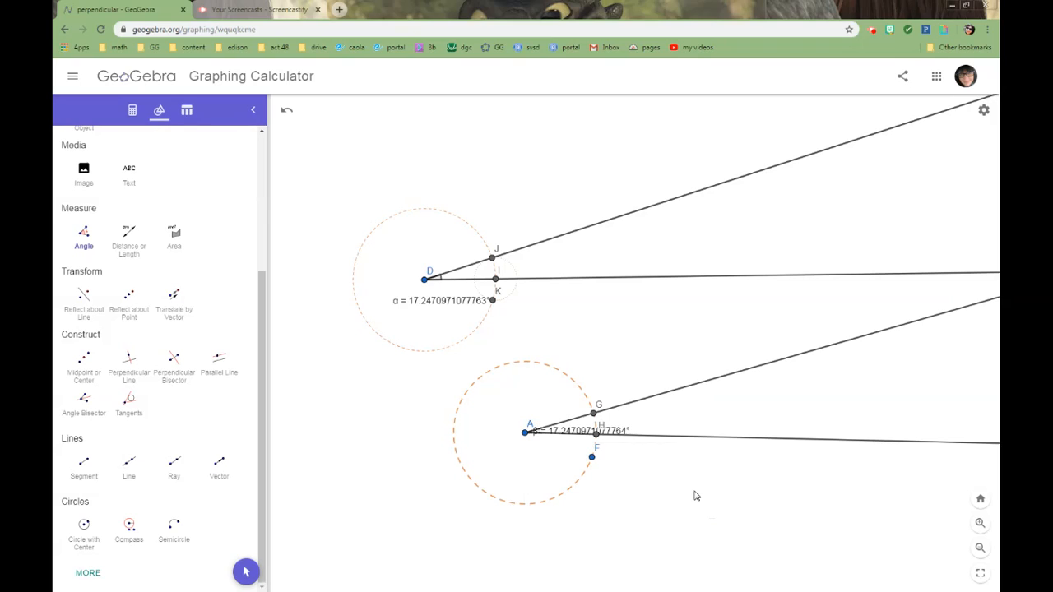
pyautogui.click(245, 572)
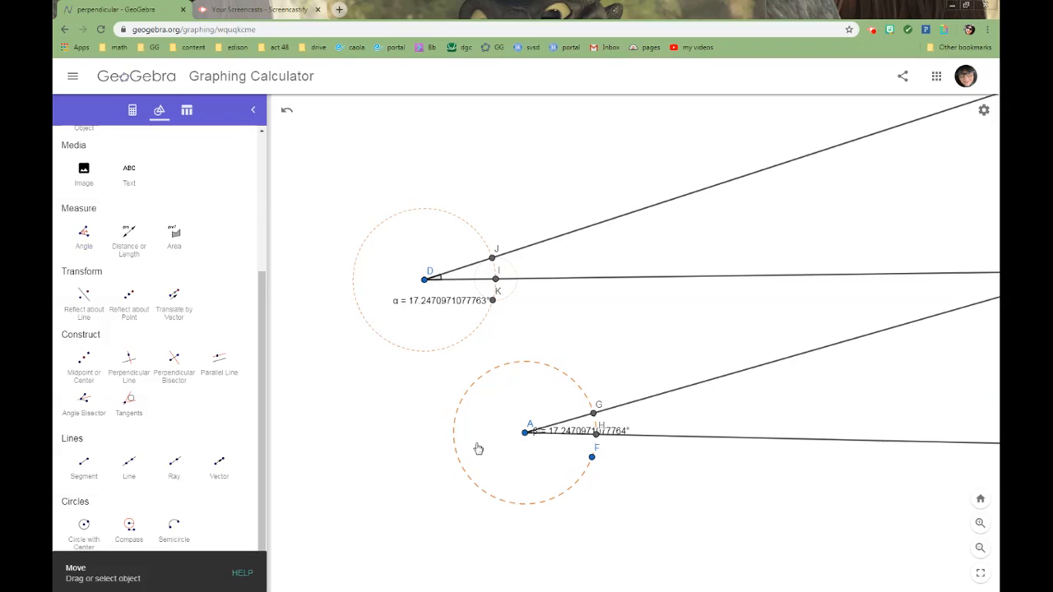
pyautogui.moveTo(566, 437); pyautogui.dragTo(528, 459)
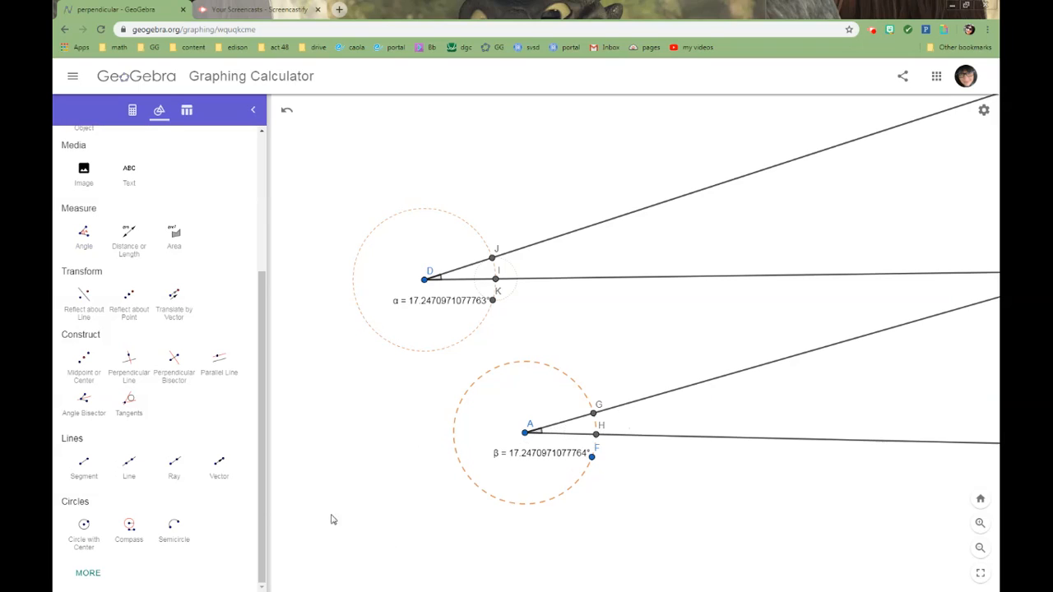